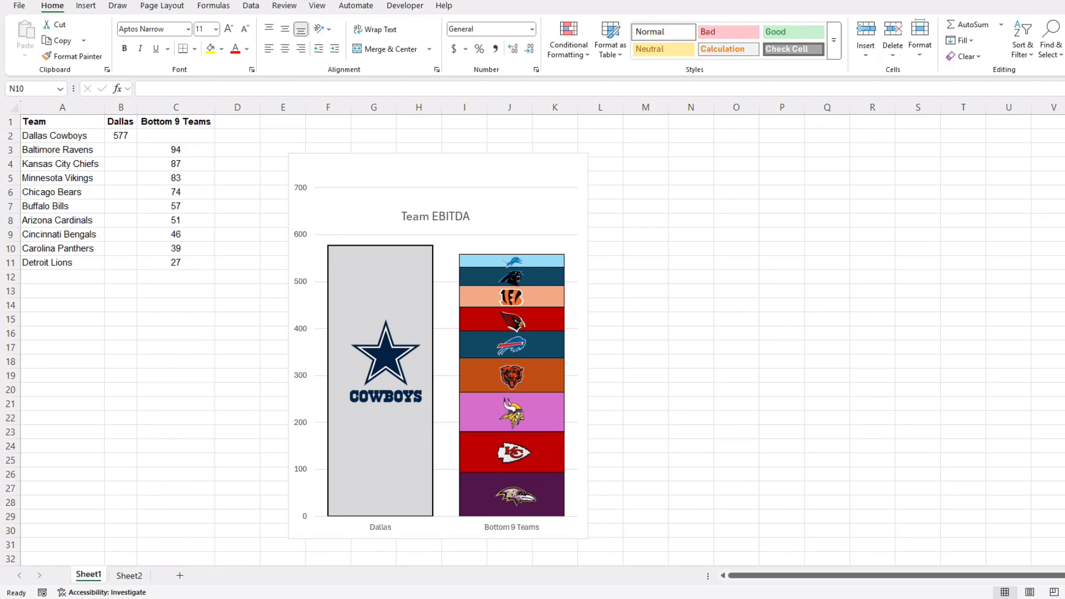
Switch from Sheet1 to Sheet2 with Ctrl+Page Down to show the 32-team ranking table.
key("ctrl+Page_Down")
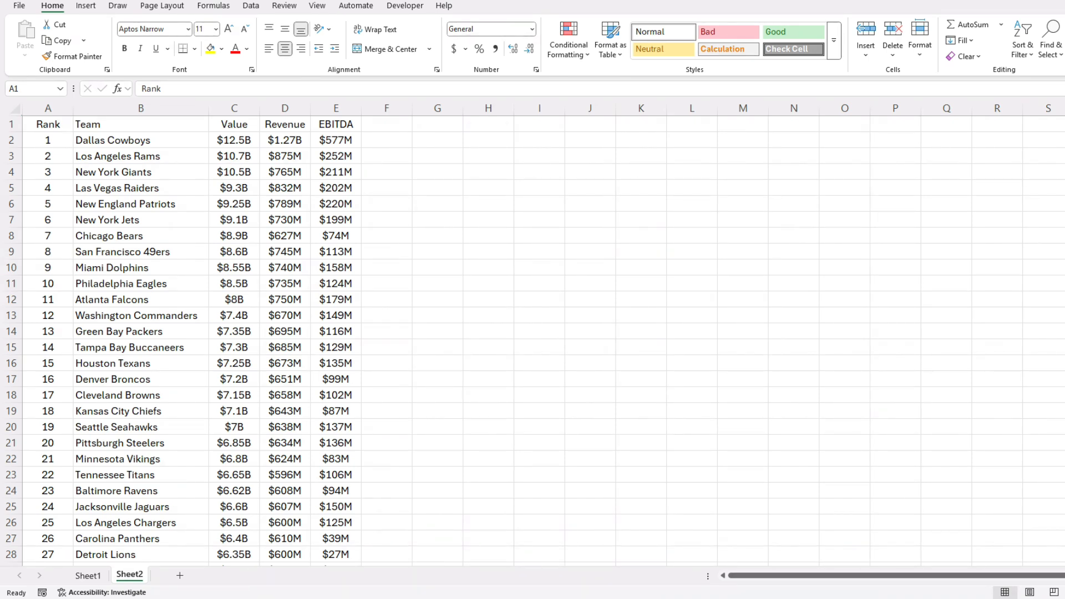
Delete the Value and Revenue columns so only Rank, Team and EBITDA remain.
left_click(48, 124)
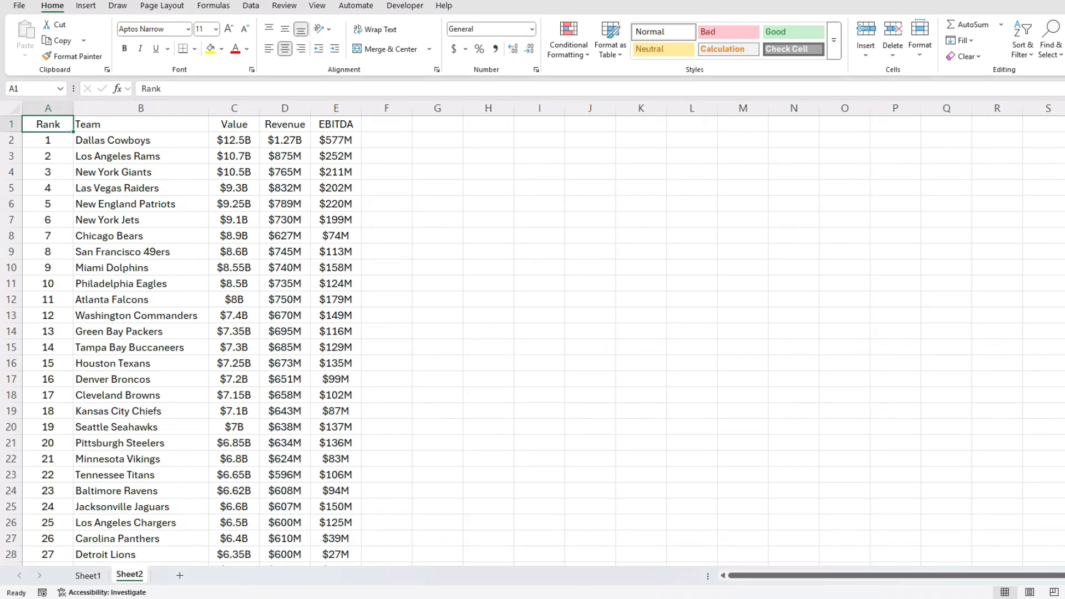
scroll(533, 341, "down", 4)
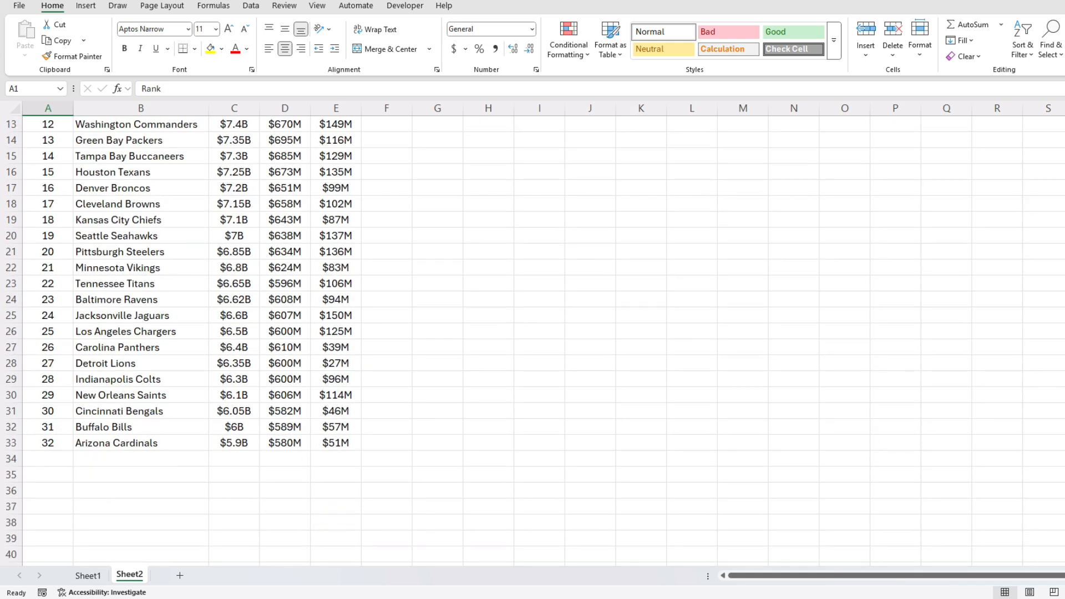
scroll(532, 341, "up", 4)
left_click_drag(285, 109, 234, 108)
right_click(234, 108)
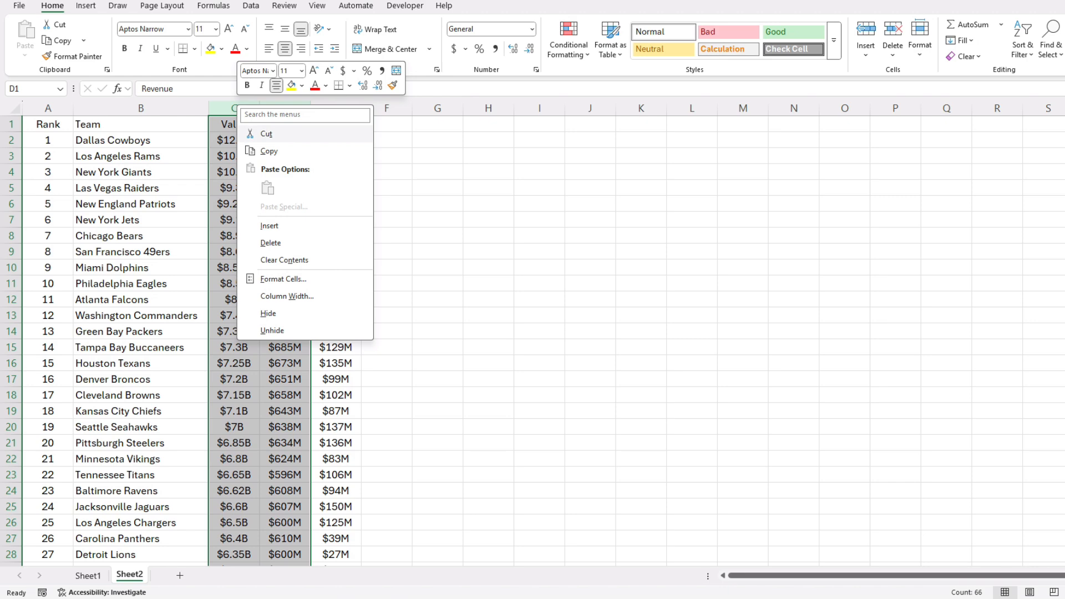
left_click(265, 242)
left_click(285, 124)
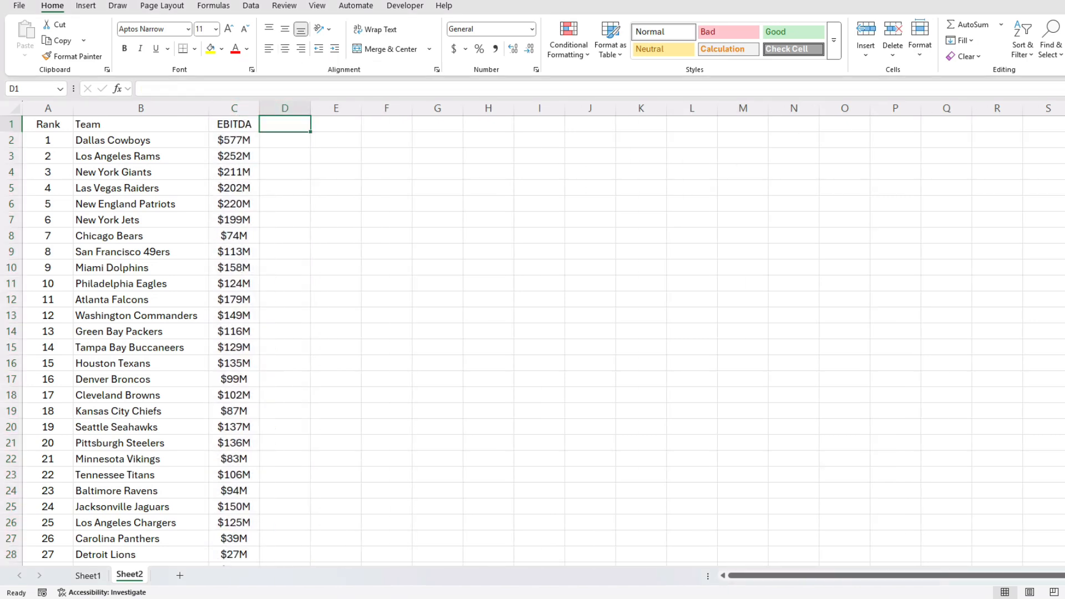
Add an EBITDA header in D1 and enter =SUBSTITUTE(C2,"M","")*1 in D2.
type("EBITDA")
key("Return")
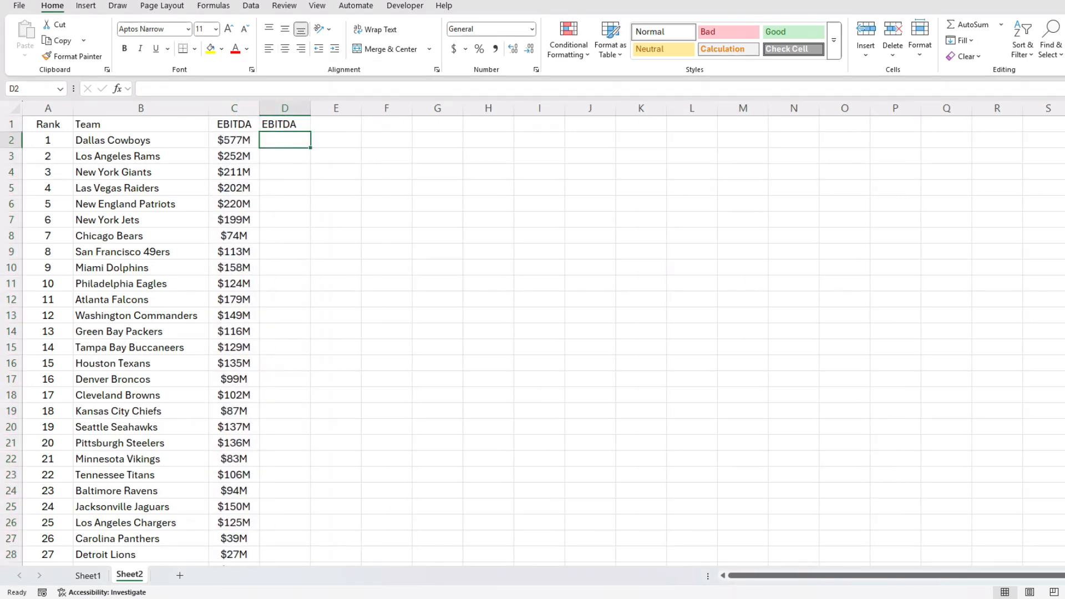
type("=subs")
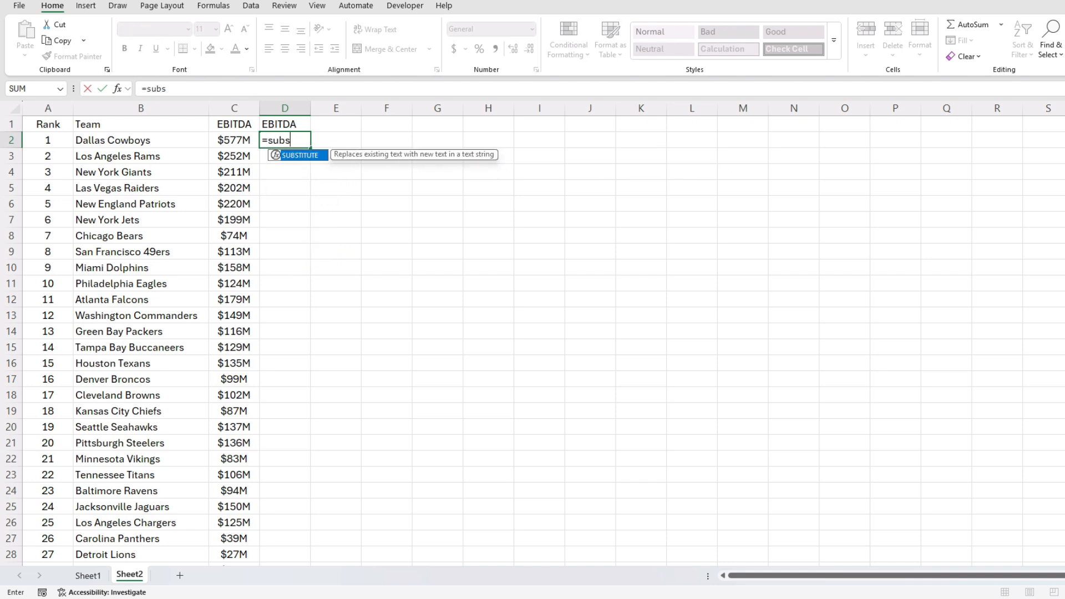
key("Tab")
key("Left")
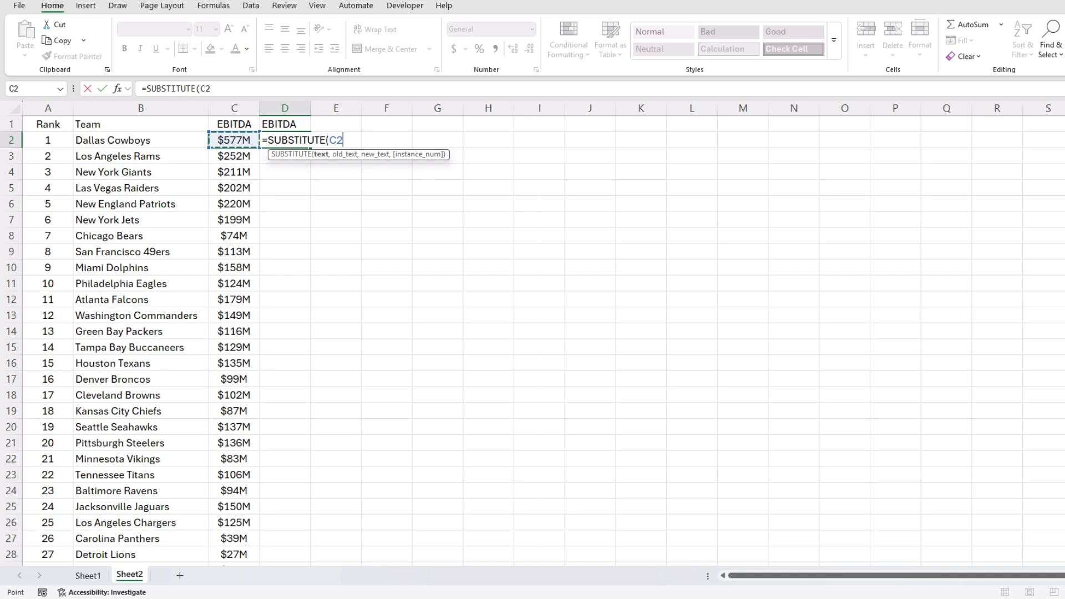
type(",\"M\",\"\"")
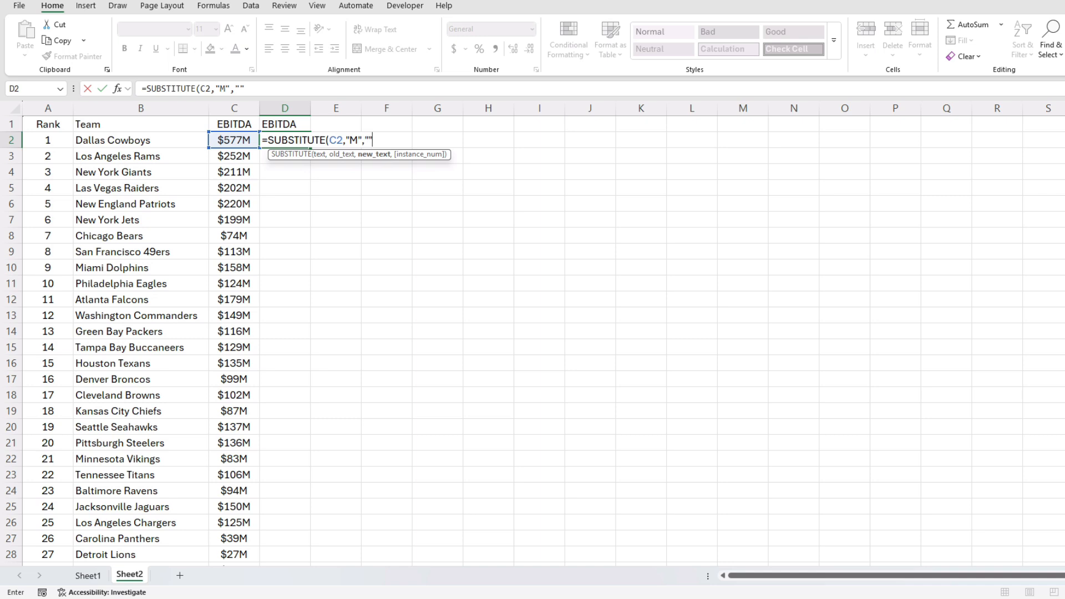
type(")*1")
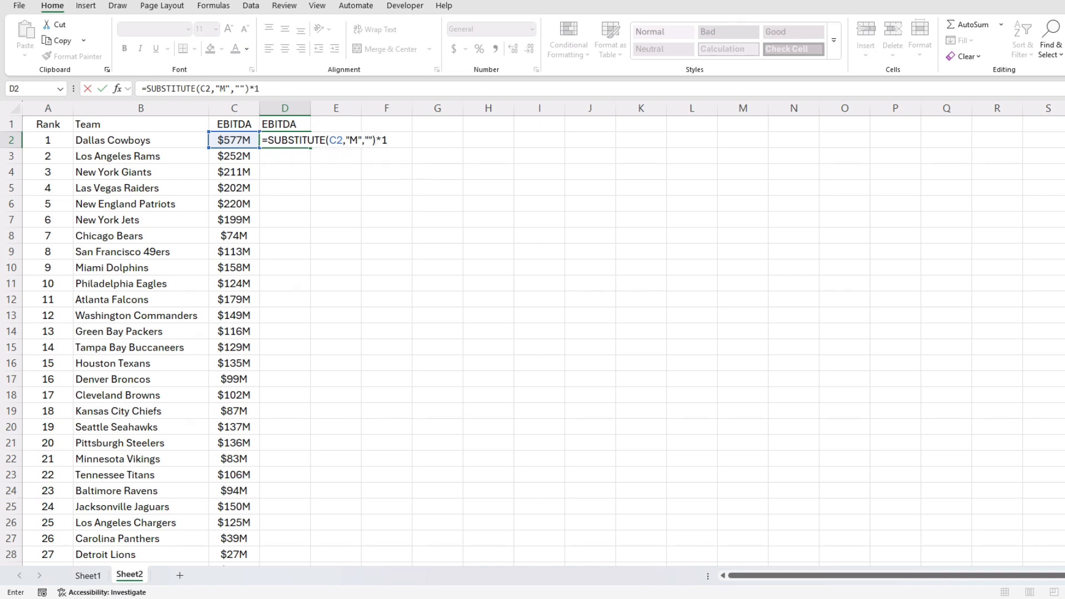
key("Return")
Fill the D2 conversion formula down to D33 for all 32 teams.
left_click(284, 140)
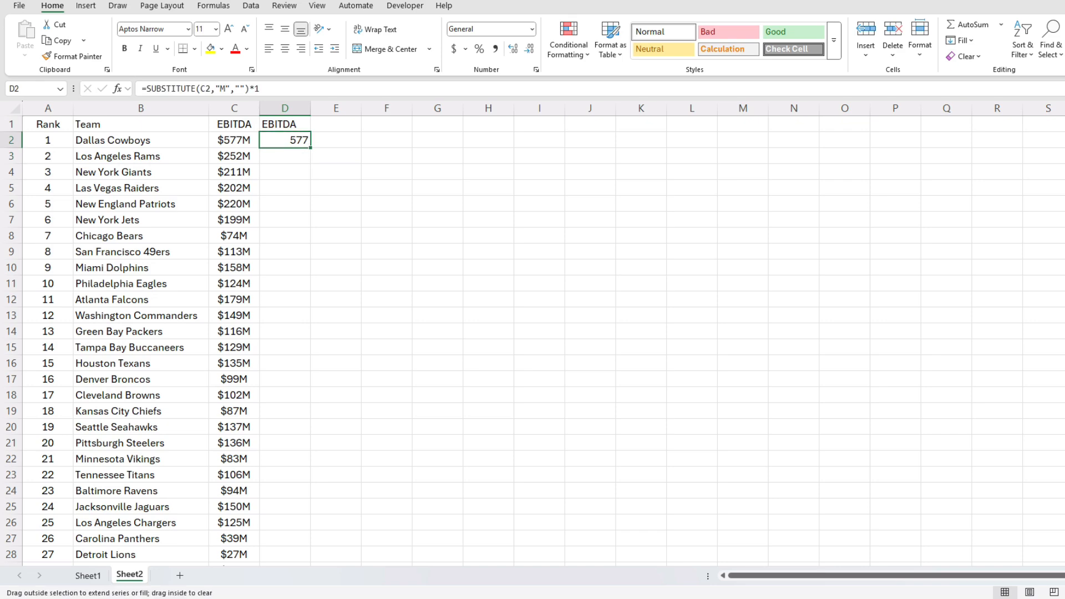
double_click(310, 147)
scroll(532, 333, "down", 6)
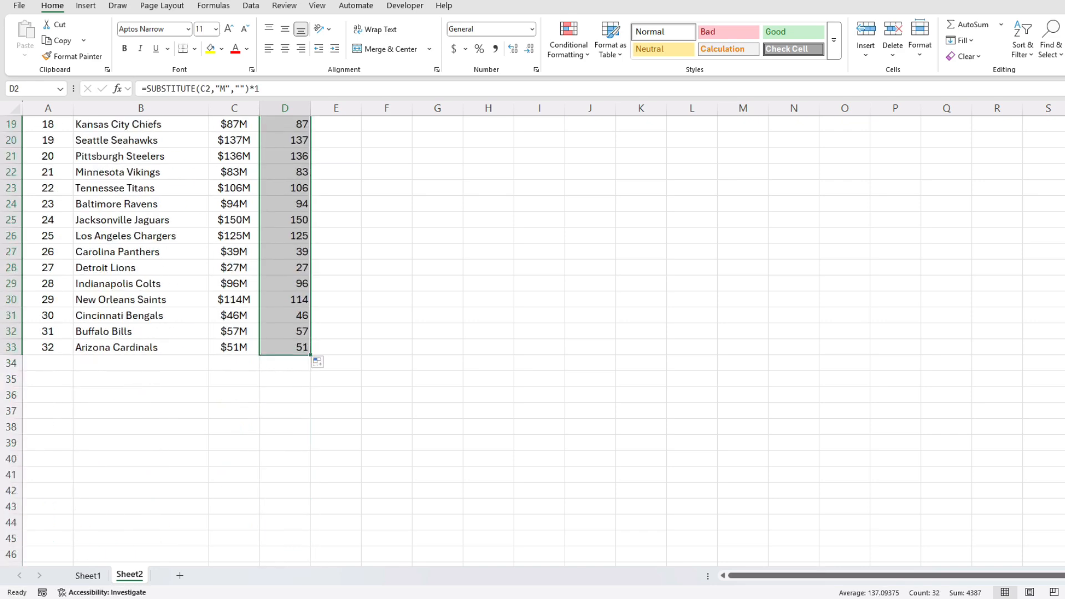
scroll(533, 333, "up", 6)
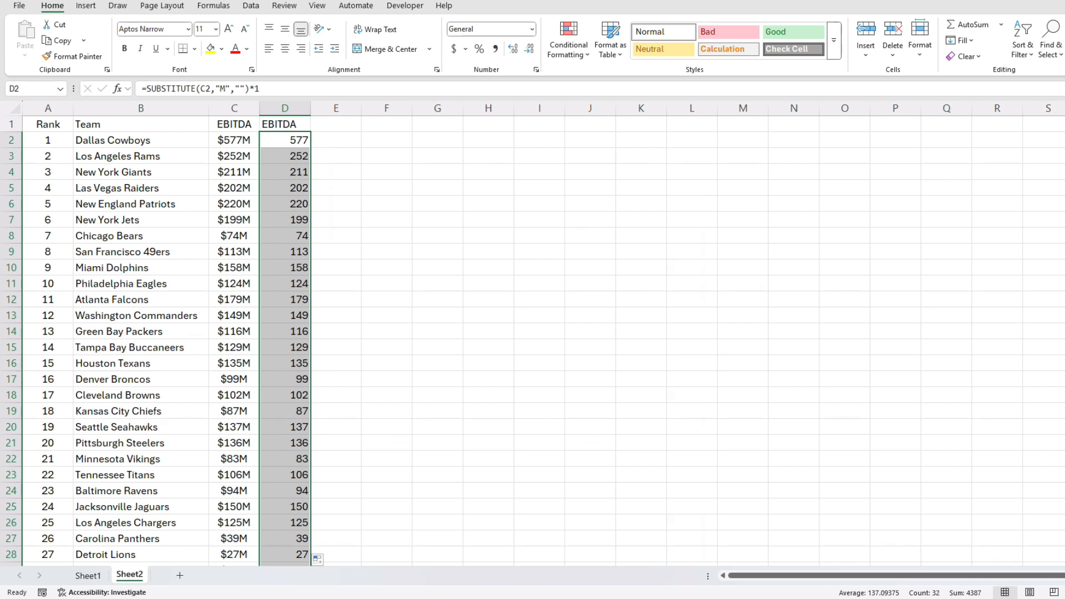
Paste the converted EBITDA numbers as values and delete the old text column C.
key("ctrl+c")
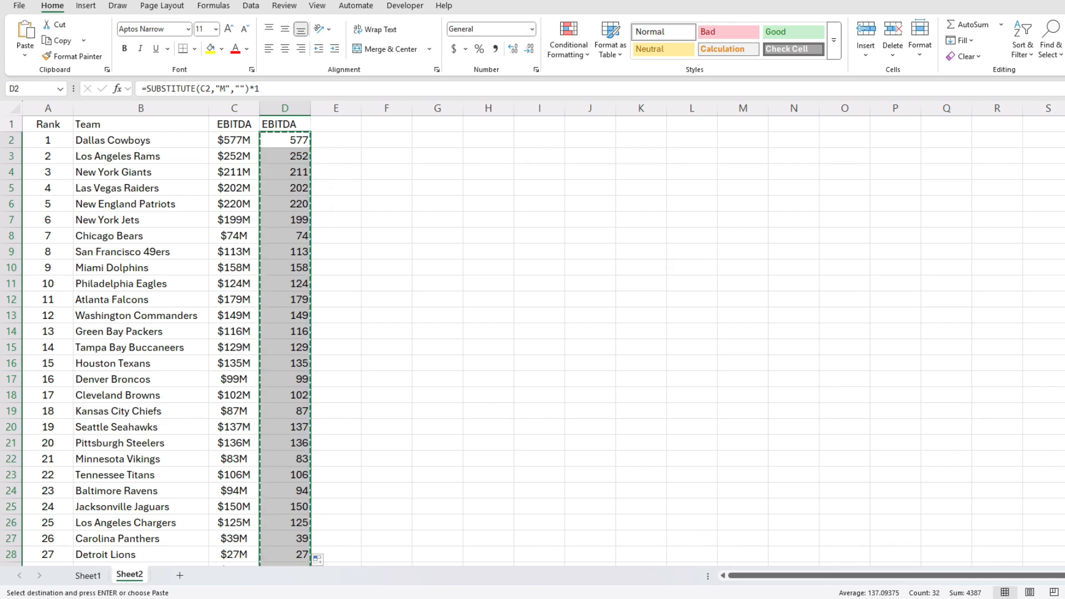
key("ctrl+shift+v")
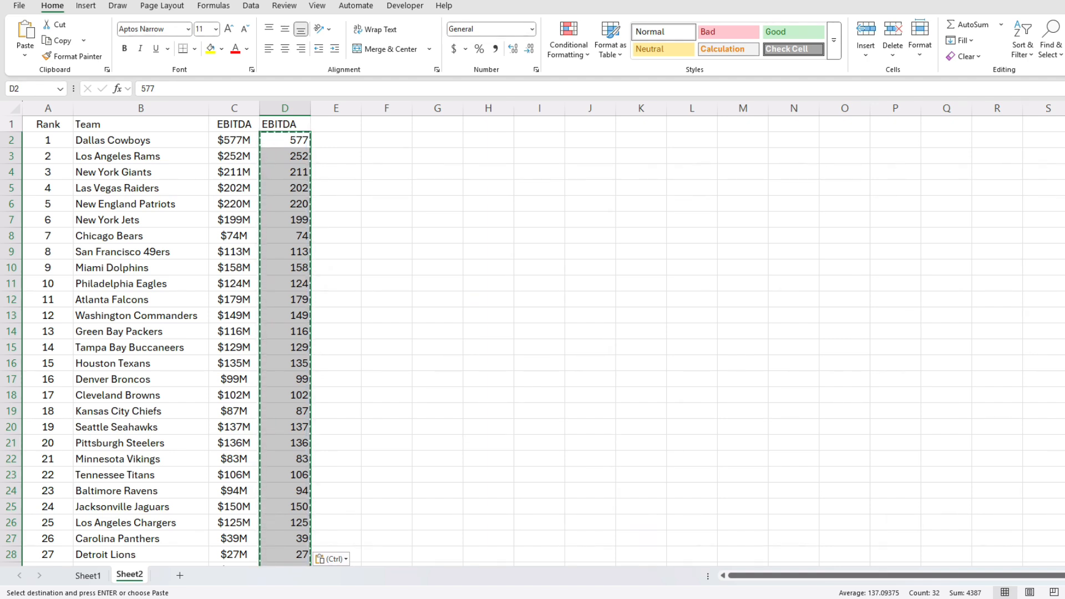
key("Escape")
left_click(236, 108)
right_click(237, 108)
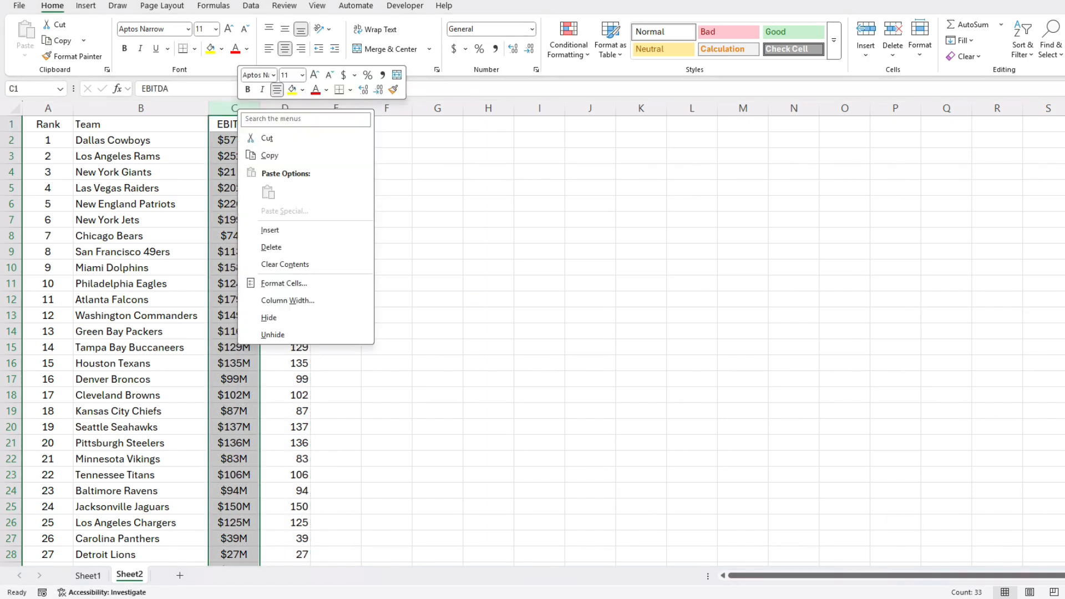
left_click(271, 247)
Rename the C1 header to 'EBITDA ($M)' and autofit column C.
left_click(234, 140)
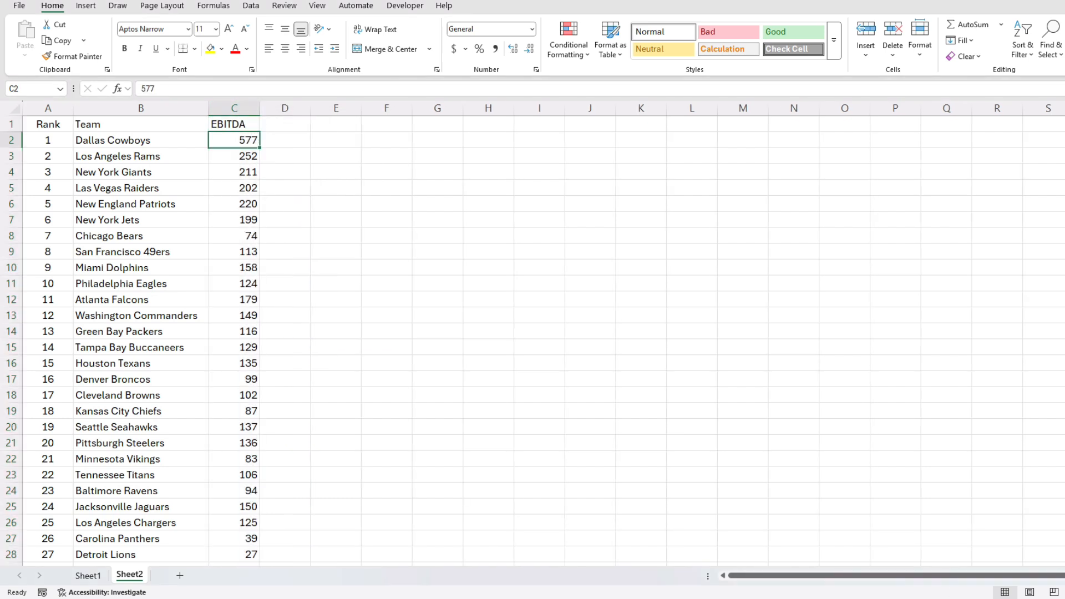
left_click(234, 124)
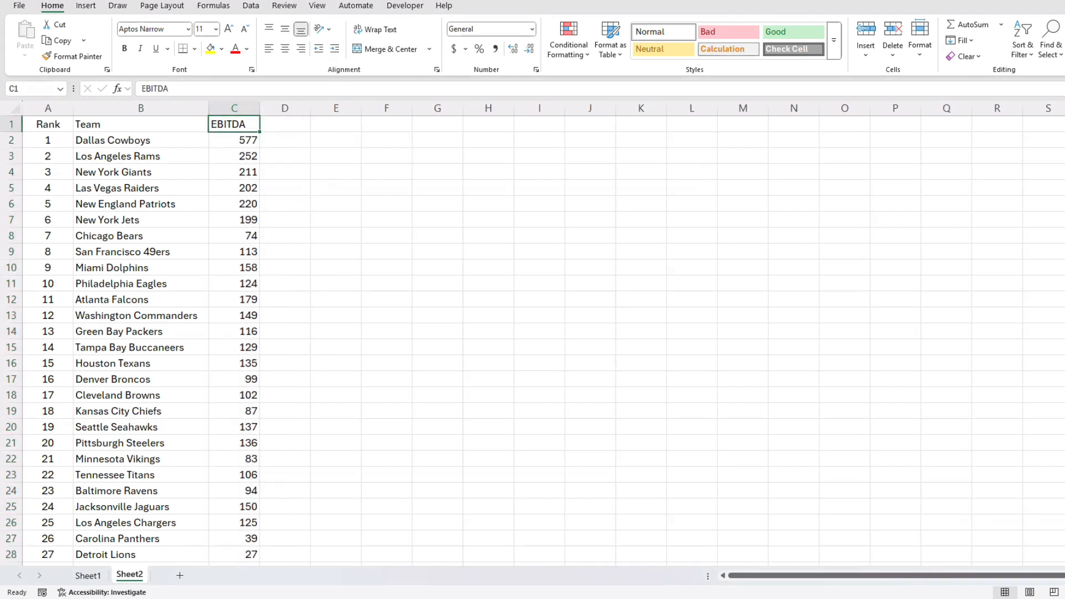
left_click(183, 89)
type("($M)")
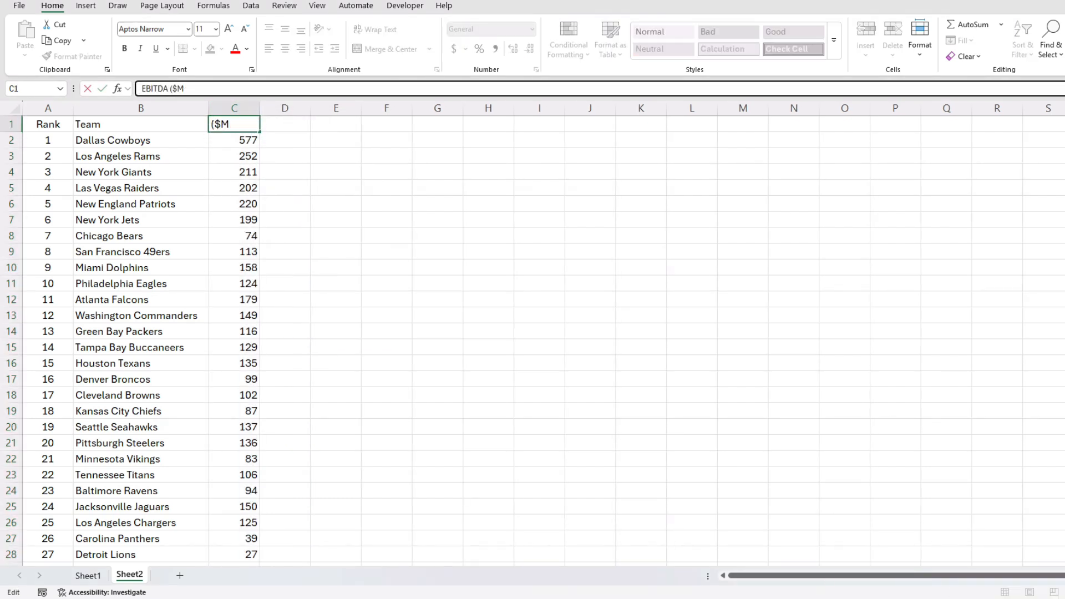
key("Return")
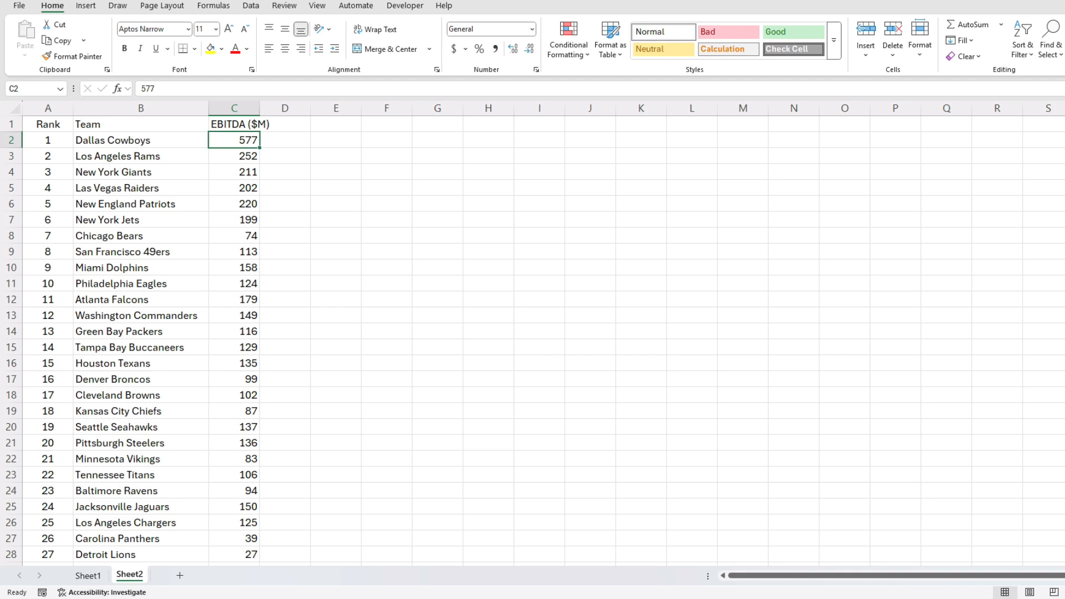
double_click(260, 108)
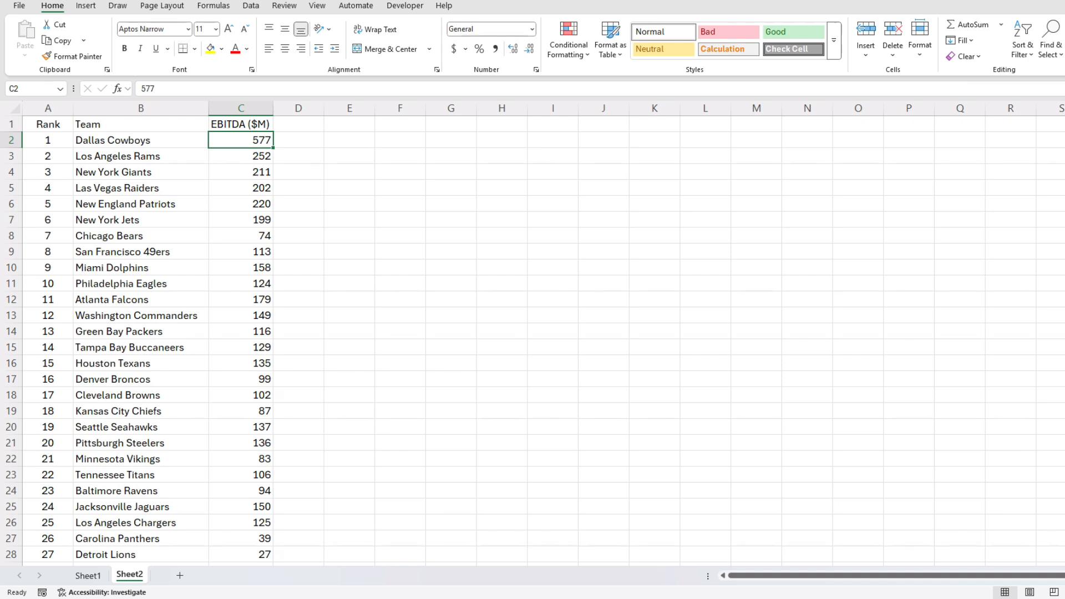
Sort the table Z to A by EBITDA ($M), putting Dallas Cowboys at 577 first.
left_click(240, 124)
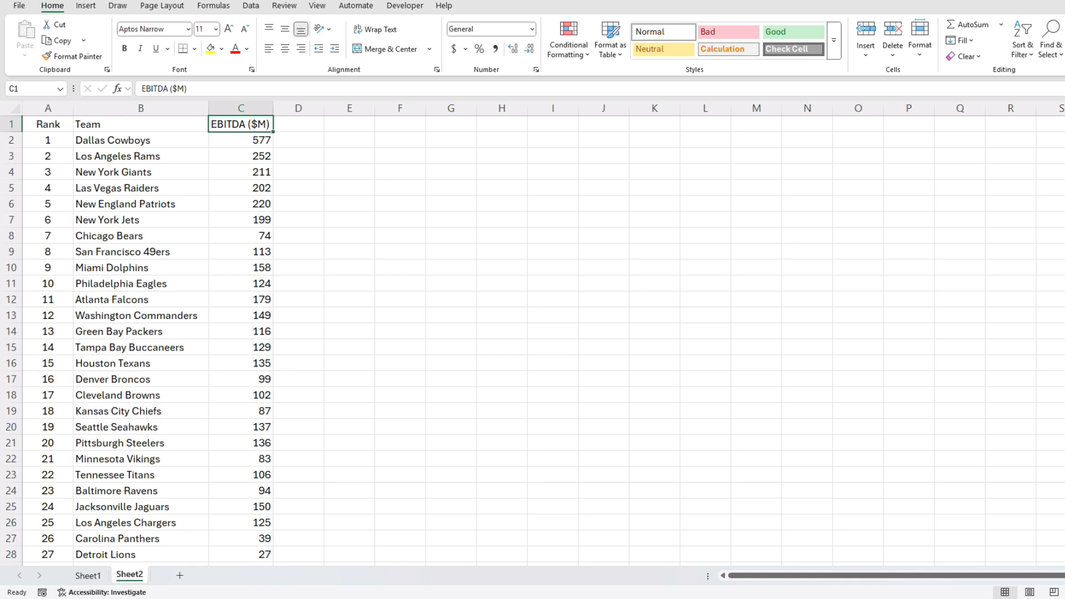
left_click(251, 6)
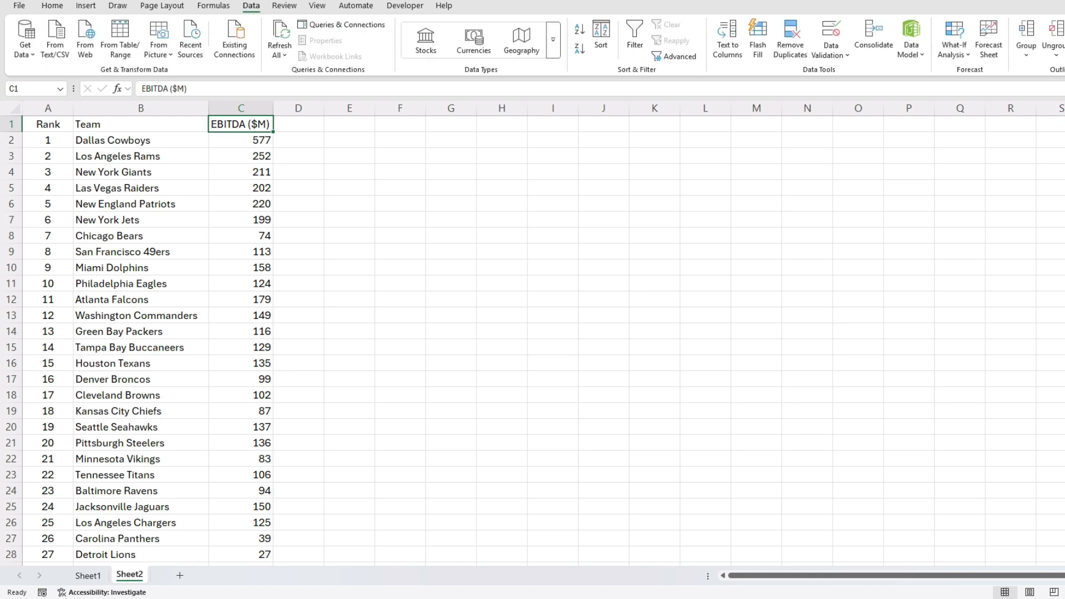
left_click(579, 48)
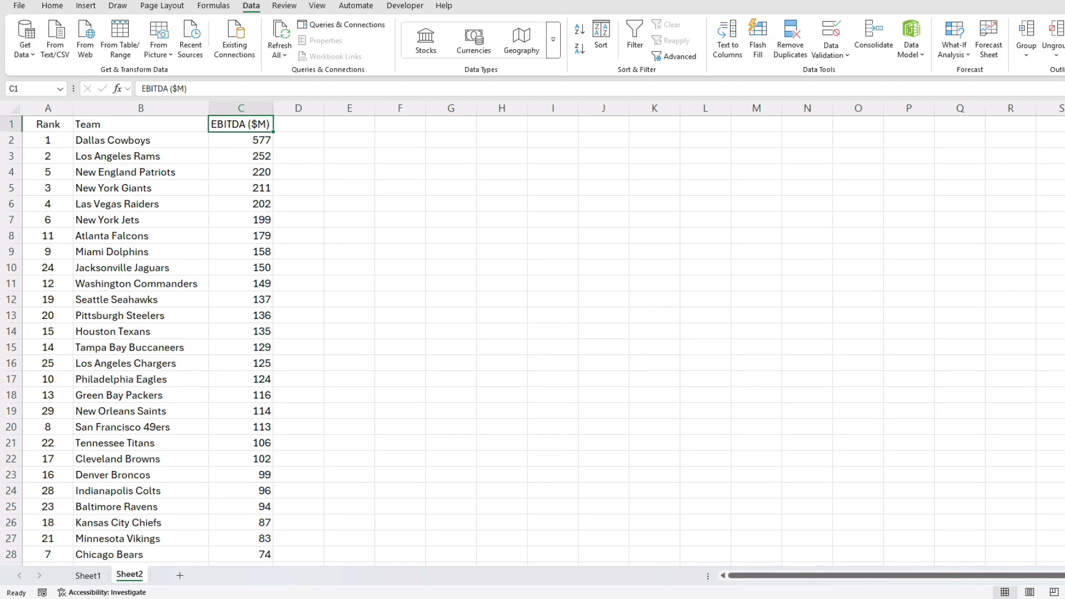
scroll(533, 341, "down", 3)
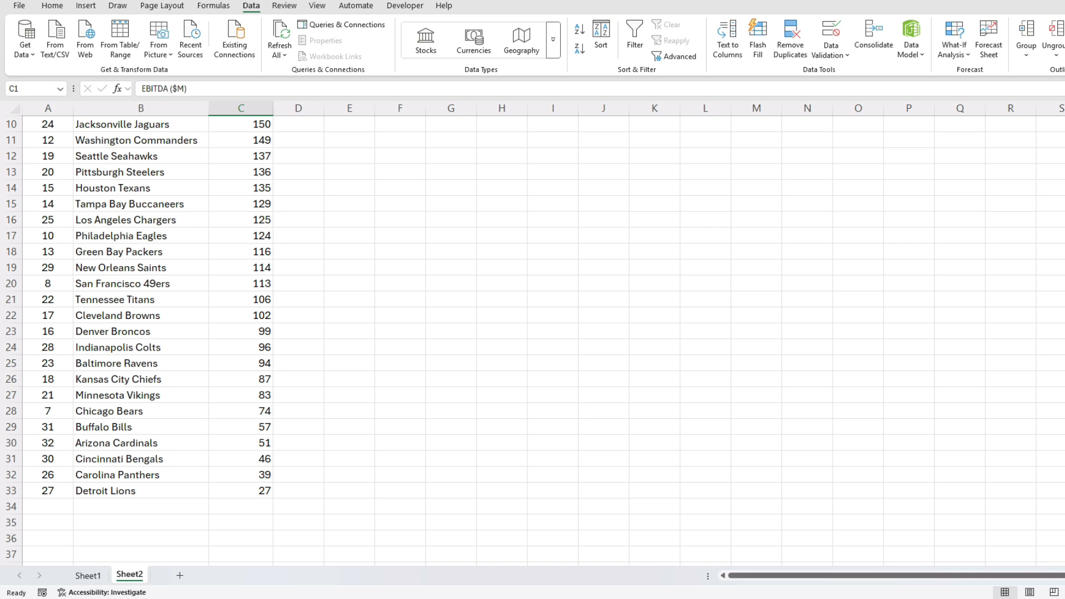
Enter a SUM formula in D33 totalling the lowest EBITDA values in column C.
left_click(298, 490)
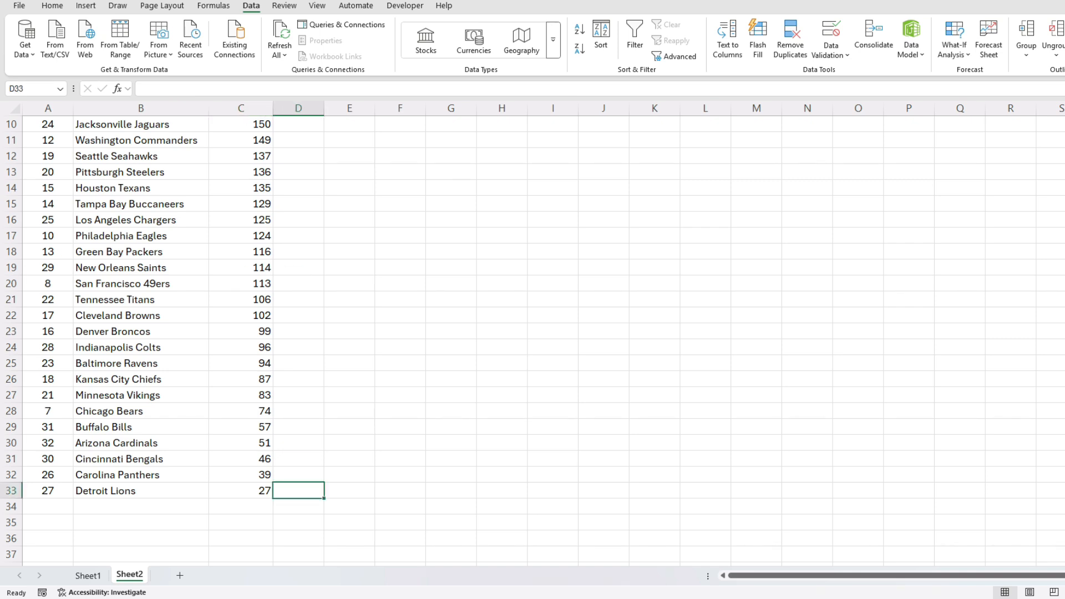
type("=sum(")
key("Left")
key("shift+Up")
key("shift+Up")
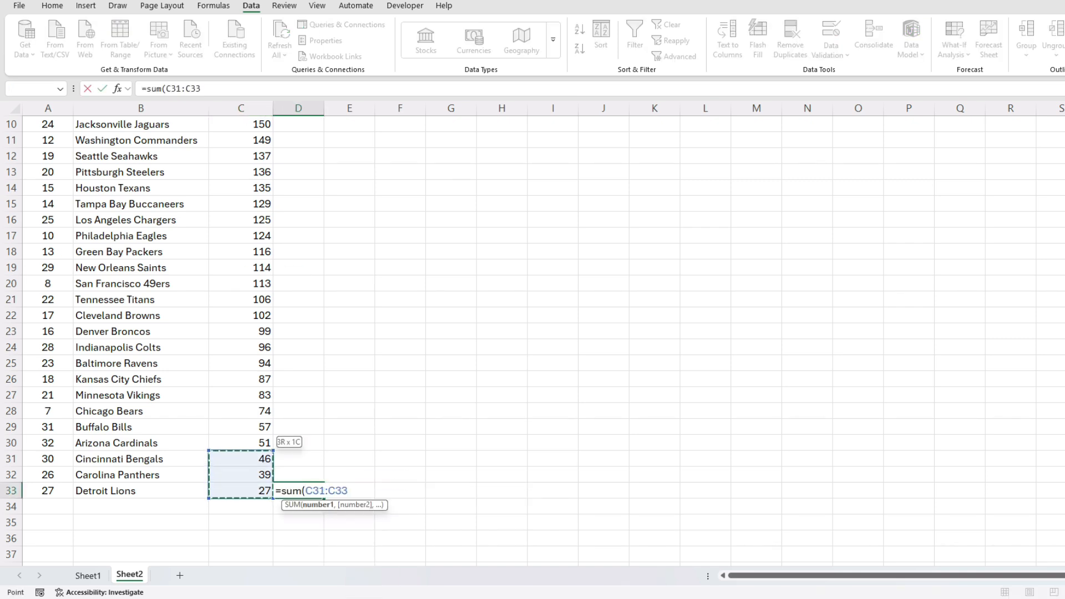
key("shift+Up")
key("shift+Up")
key("shift+Up")
key("shift+Up")
key("shift+Up")
key("shift+Up")
key("shift+Up")
key("shift+Up")
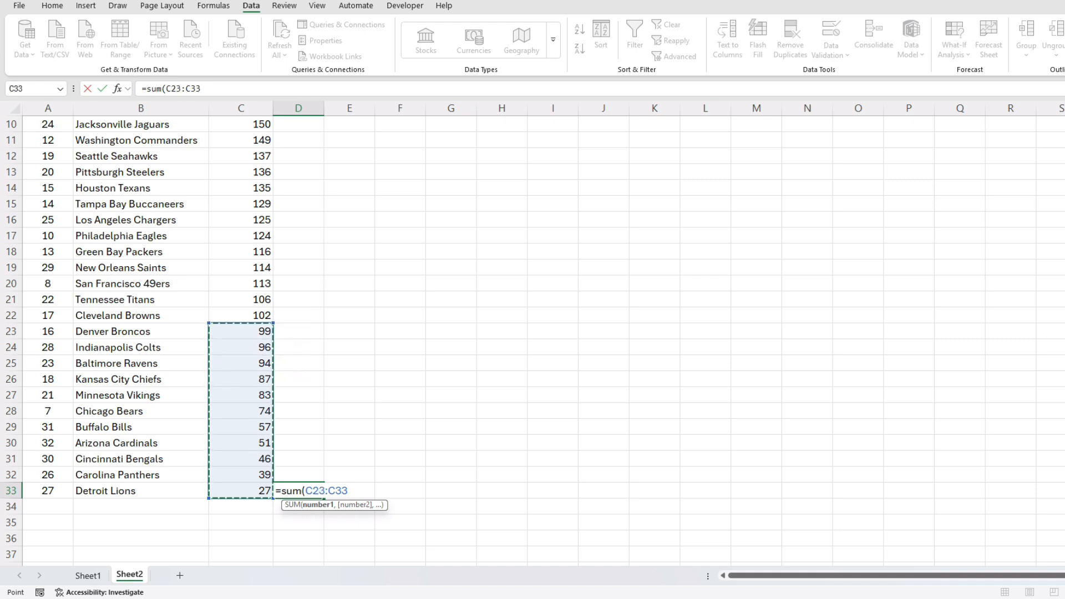
key("Return")
key("Up")
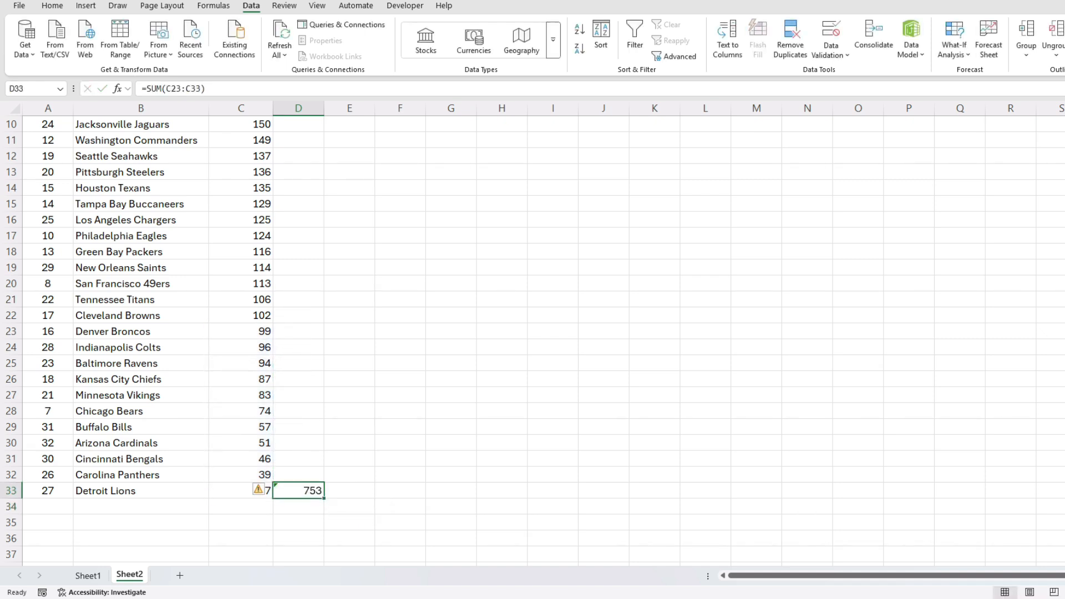
Narrow the D33 total to =SUM(C25:C33), giving 558, then check Dallas's 577.
left_click(294, 89)
left_click_drag(274, 322, 274, 339)
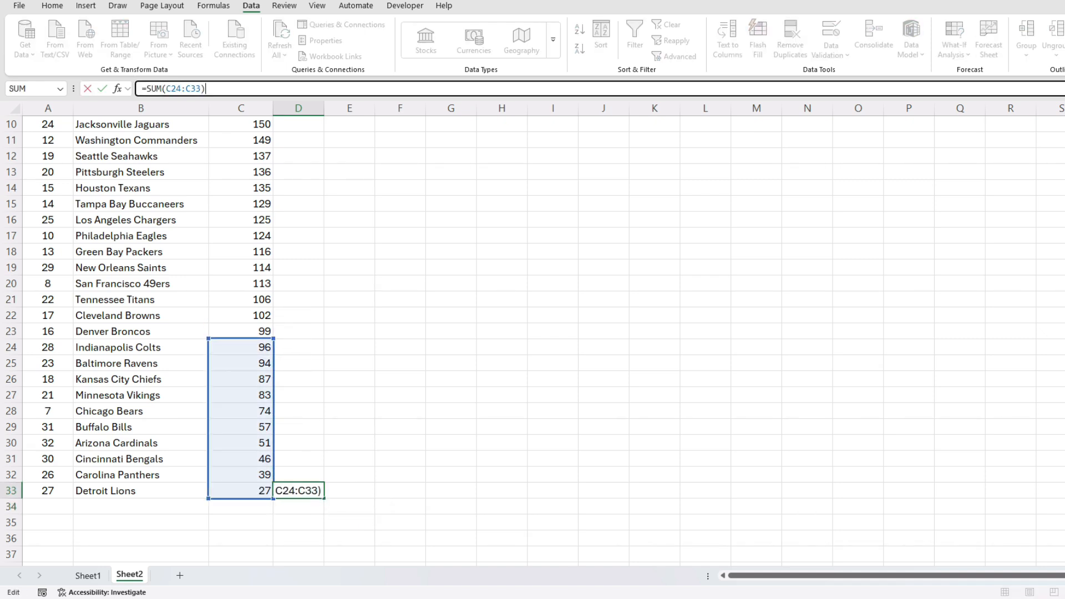
key("Return")
key("Up")
left_click(266, 89)
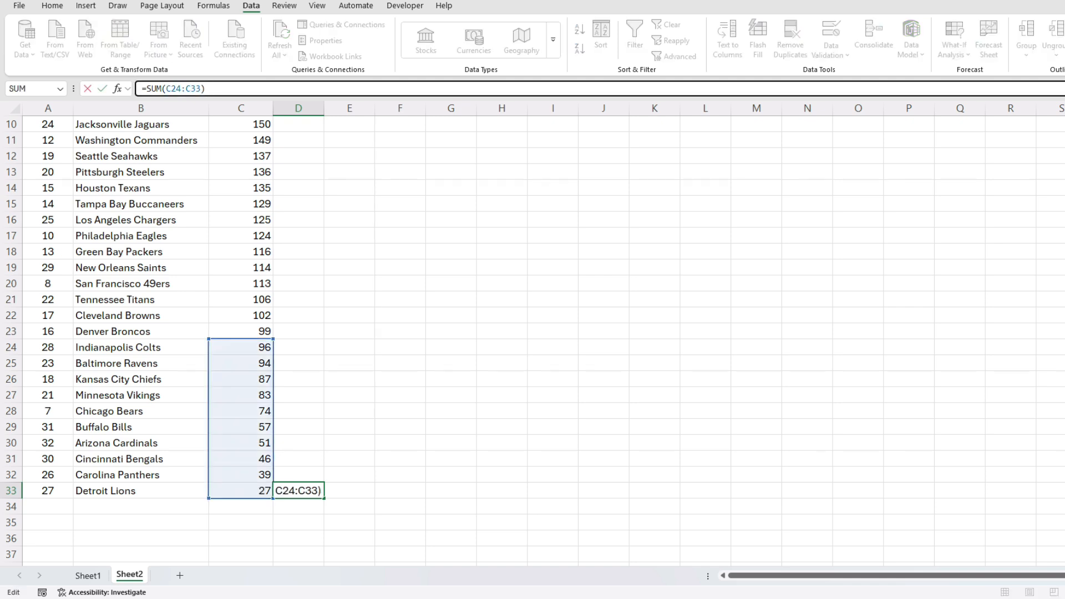
left_click_drag(273, 339, 273, 354)
key("Return")
key("Up")
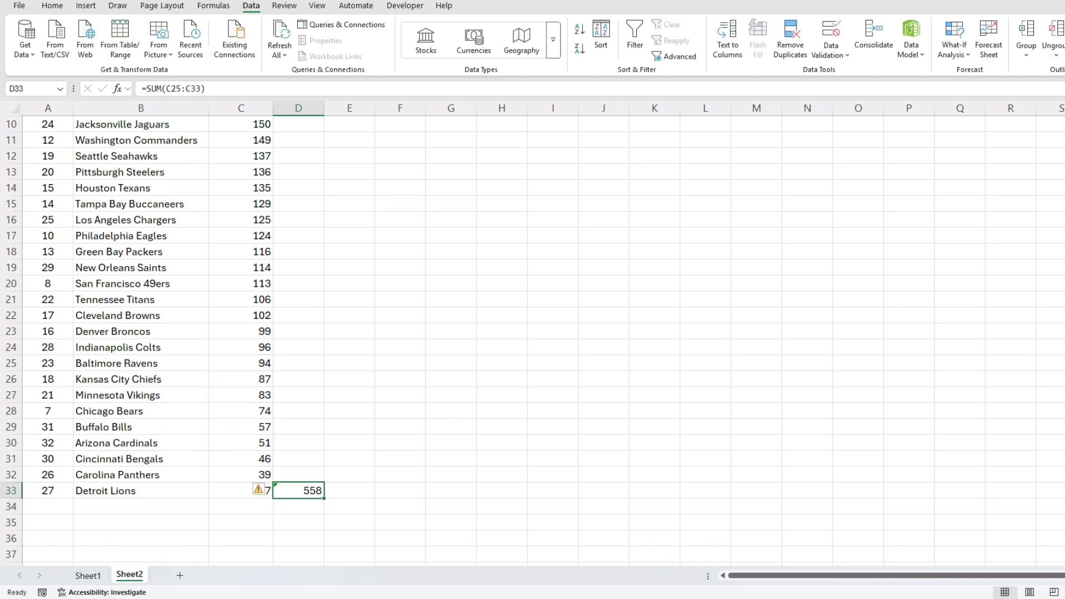
scroll(532, 333, "up", 3)
left_click(240, 140)
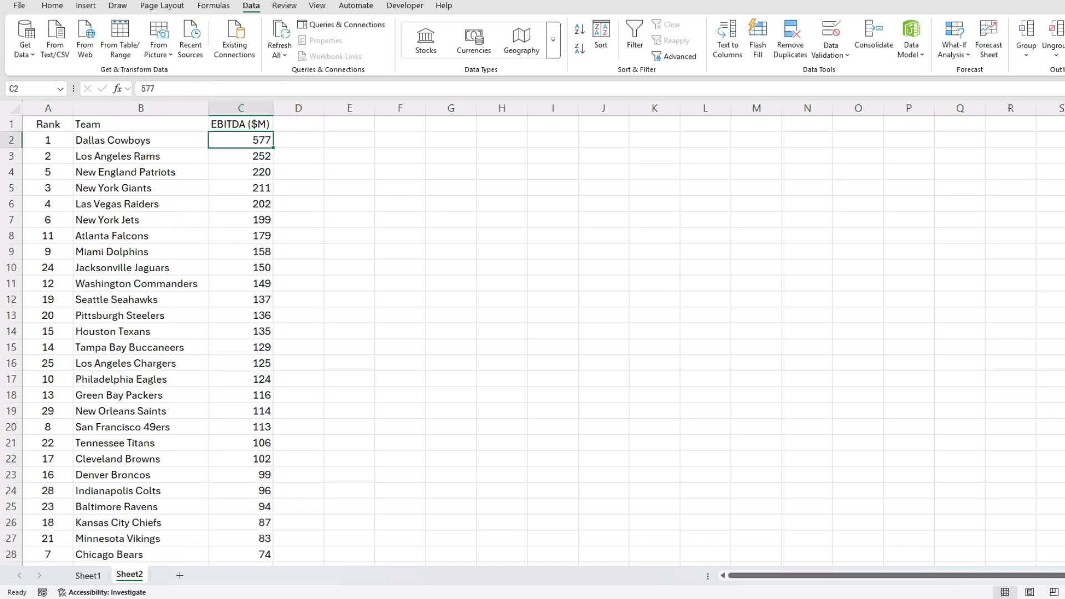
scroll(532, 333, "down", 4)
left_click(298, 443)
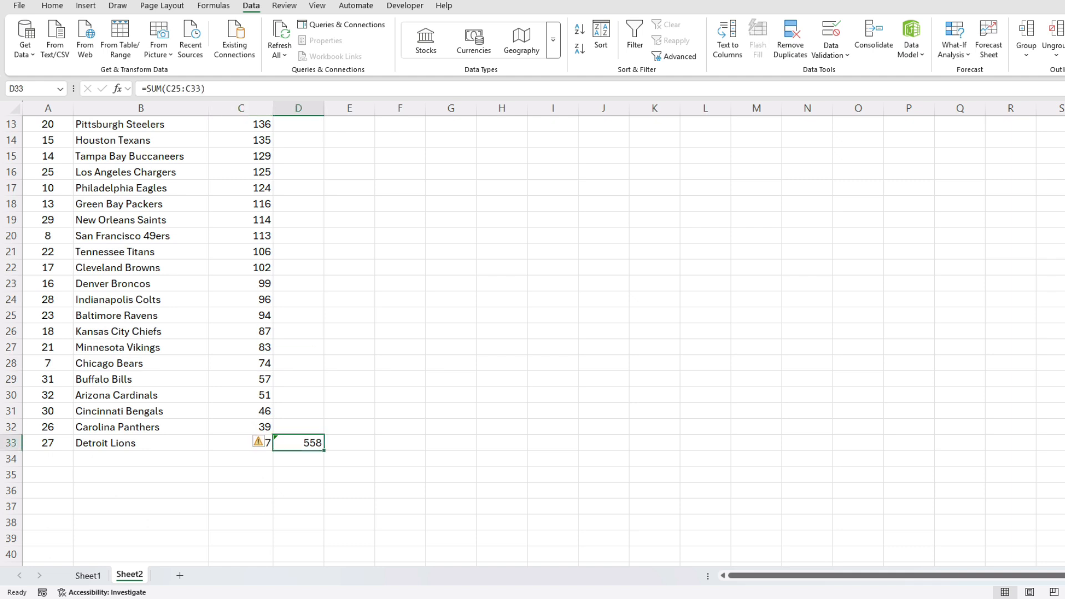
left_click(206, 89)
left_click_drag(141, 316, 241, 443)
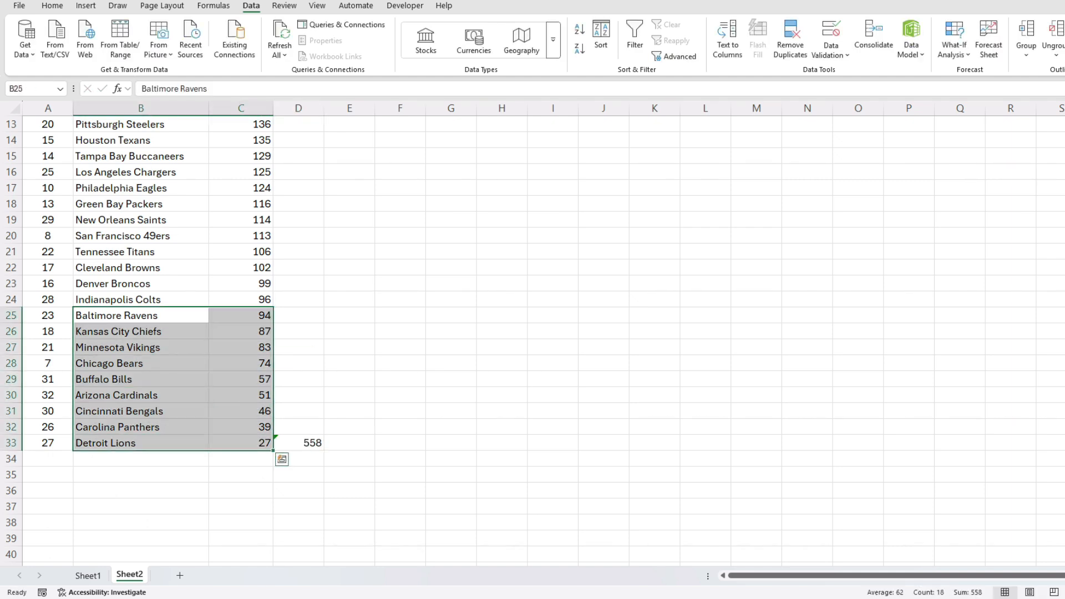
left_click_drag(47, 300, 241, 299)
left_click(52, 6)
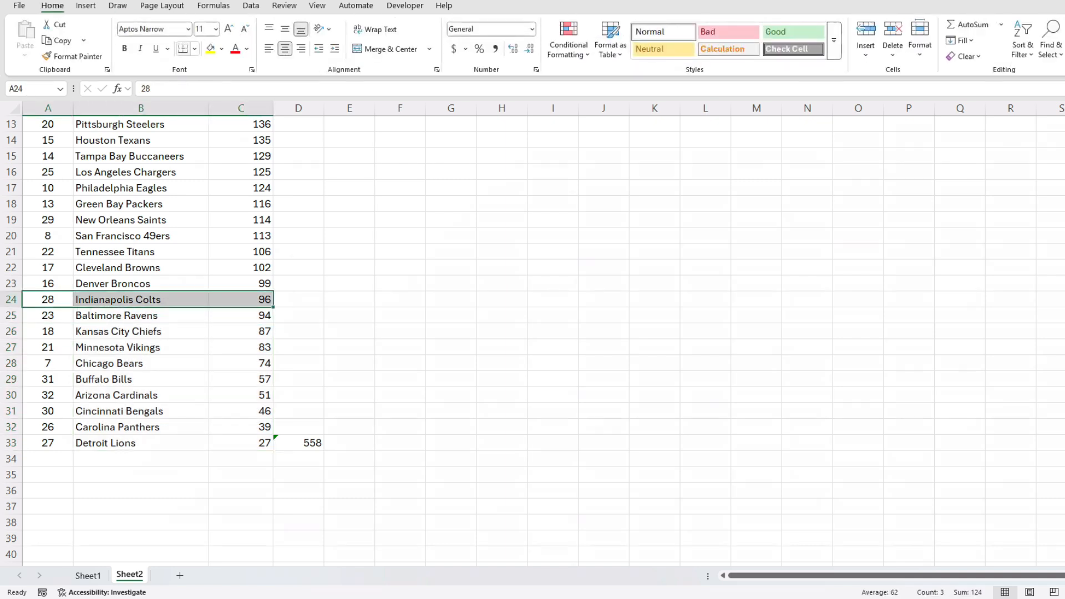
left_click_drag(241, 315, 240, 443)
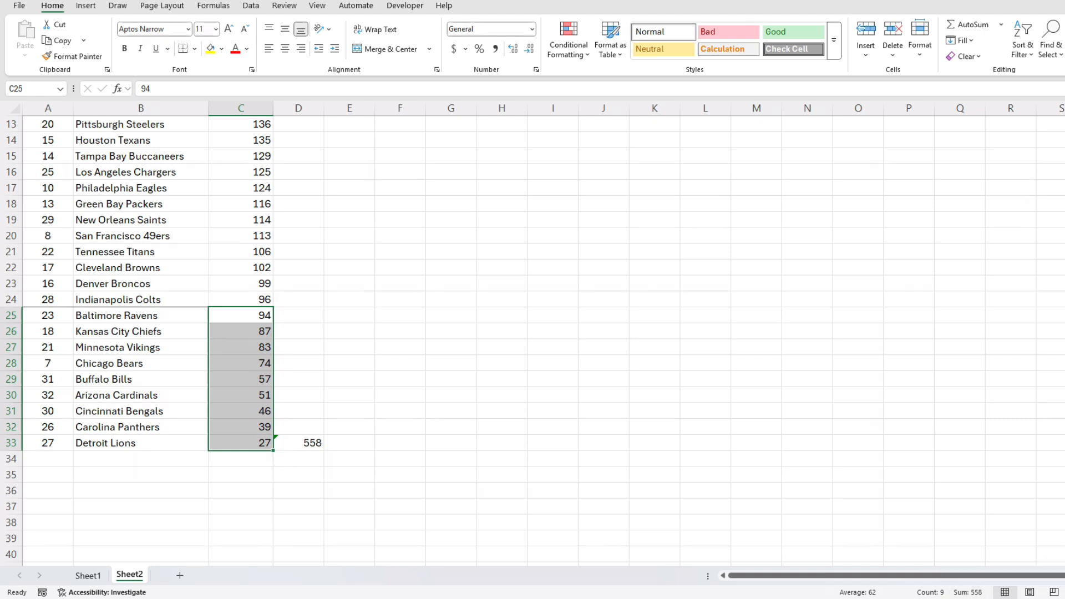
left_click_drag(240, 332, 240, 395)
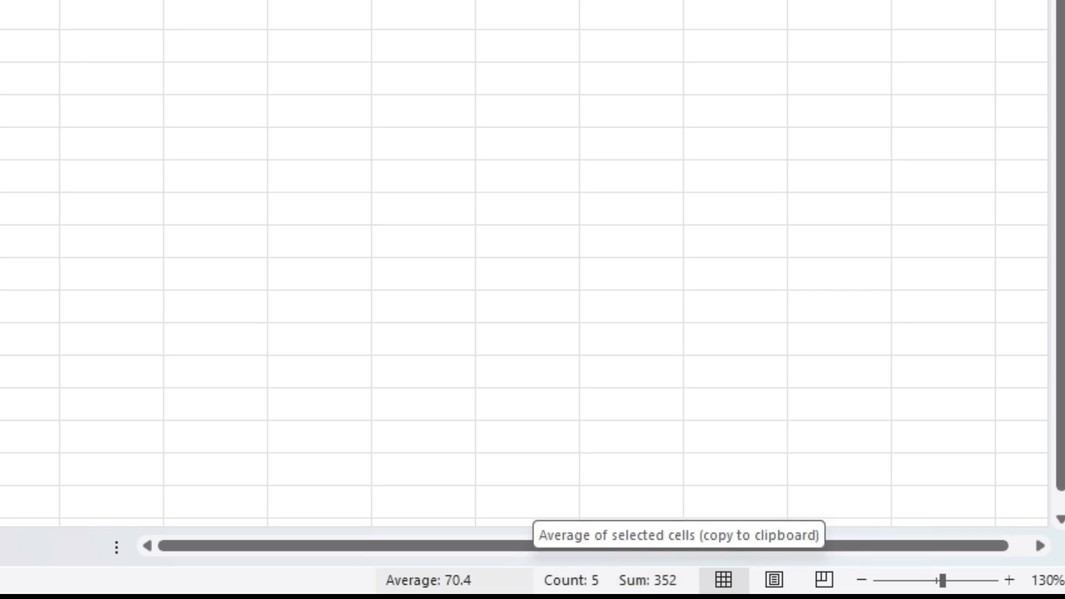
right_click(530, 580)
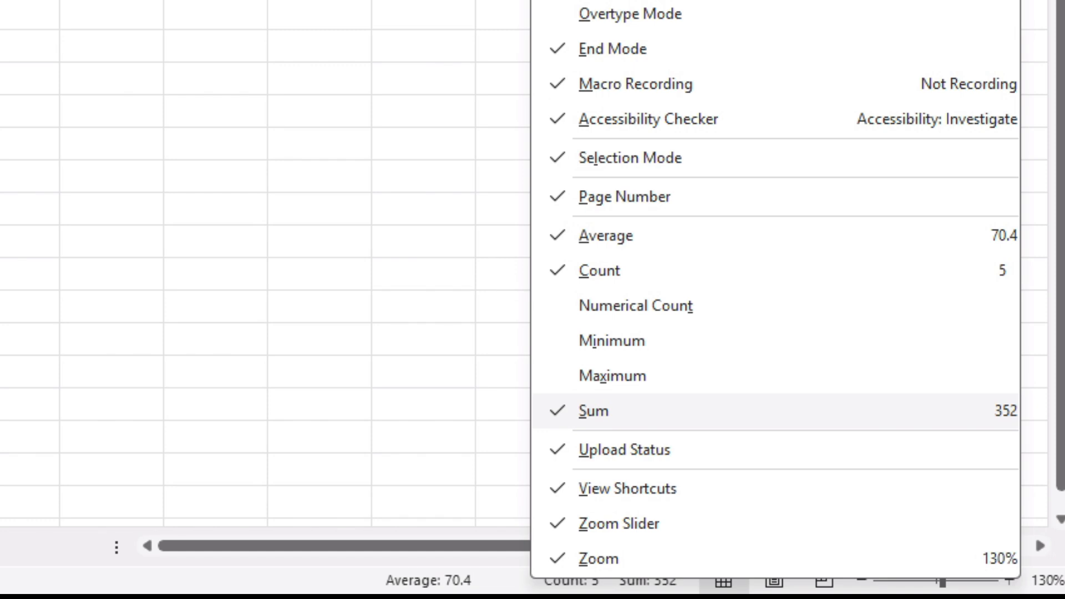
key("Escape")
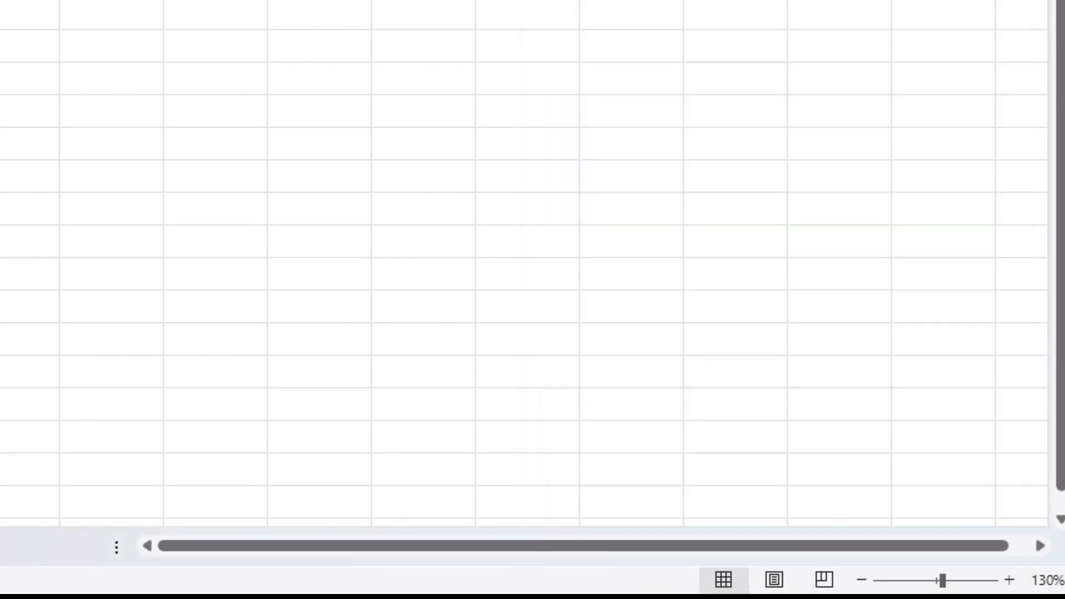
key("shift+Down")
key("shift+Down")
key("shift+Down")
key("shift+Down")
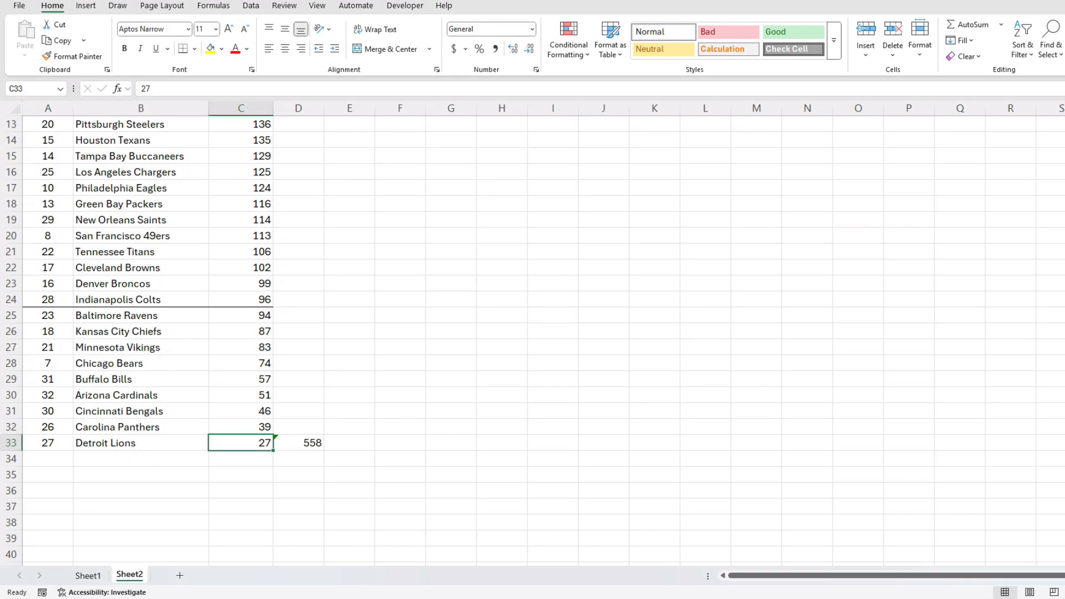
left_click(11, 299)
scroll(11, 300, "up", 4)
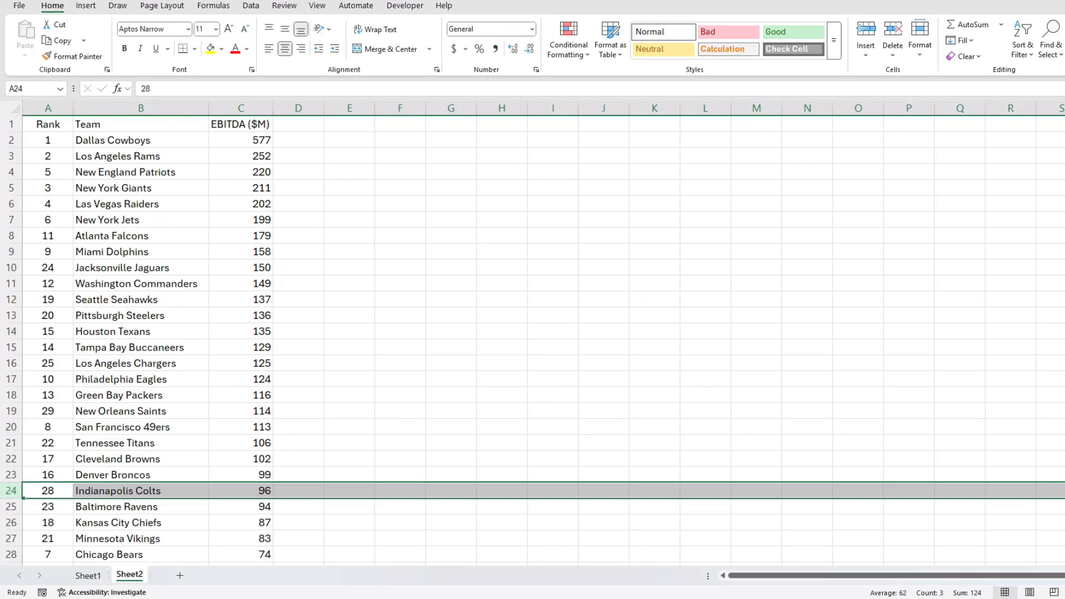
left_click(11, 156, "shift")
Delete rows 3 to 24 and the Rank column, keeping Dallas and the bottom nine teams.
right_click(11, 156)
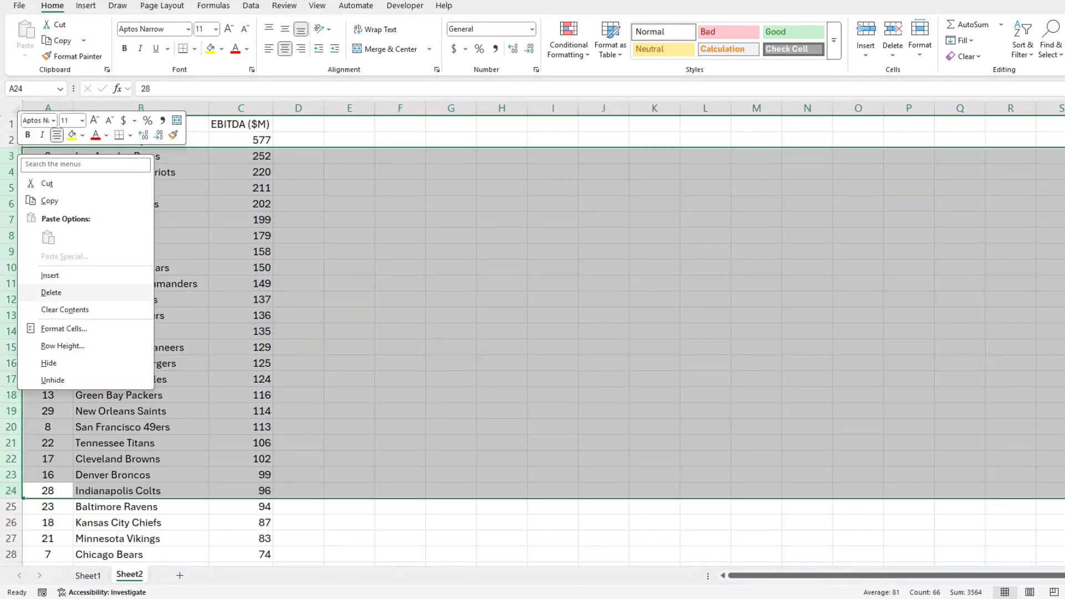
left_click(56, 293)
left_click(140, 140)
left_click_drag(141, 156, 141, 284)
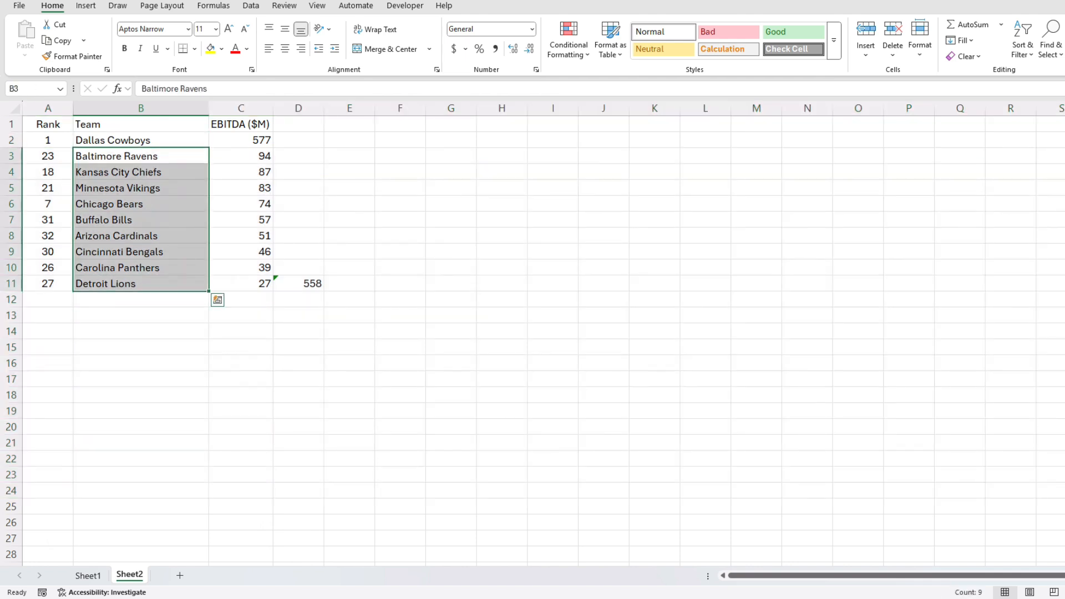
right_click(48, 121)
right_click(37, 108)
left_click(69, 247)
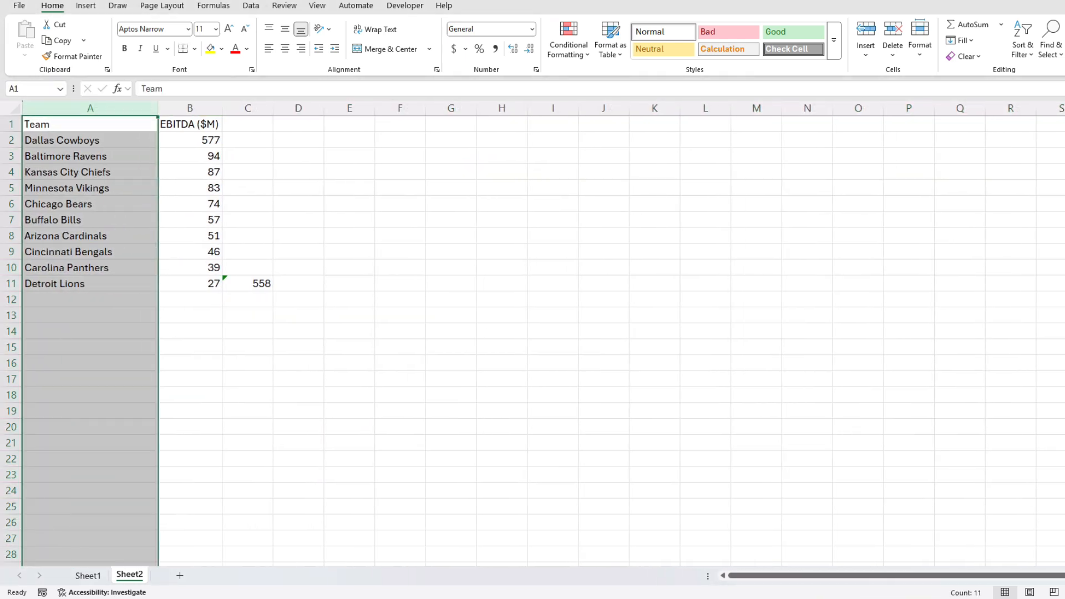
Rename the headers to 'Dallas' and 'Bottom 9 Teams' and autofit column C.
left_click(190, 125)
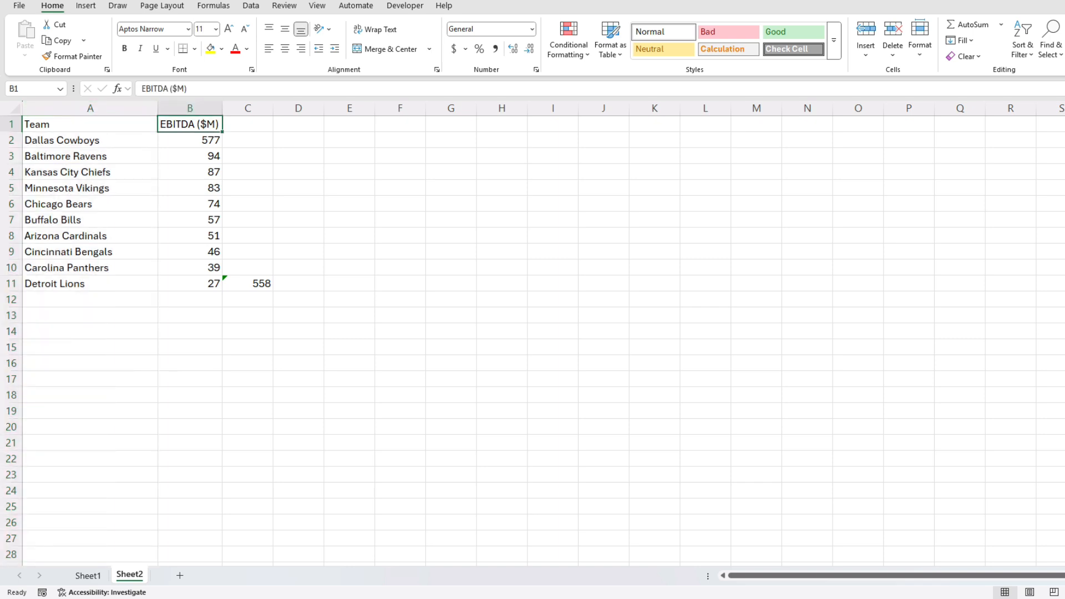
type("Dallas")
key("Tab")
type("Bottom 9 Teams")
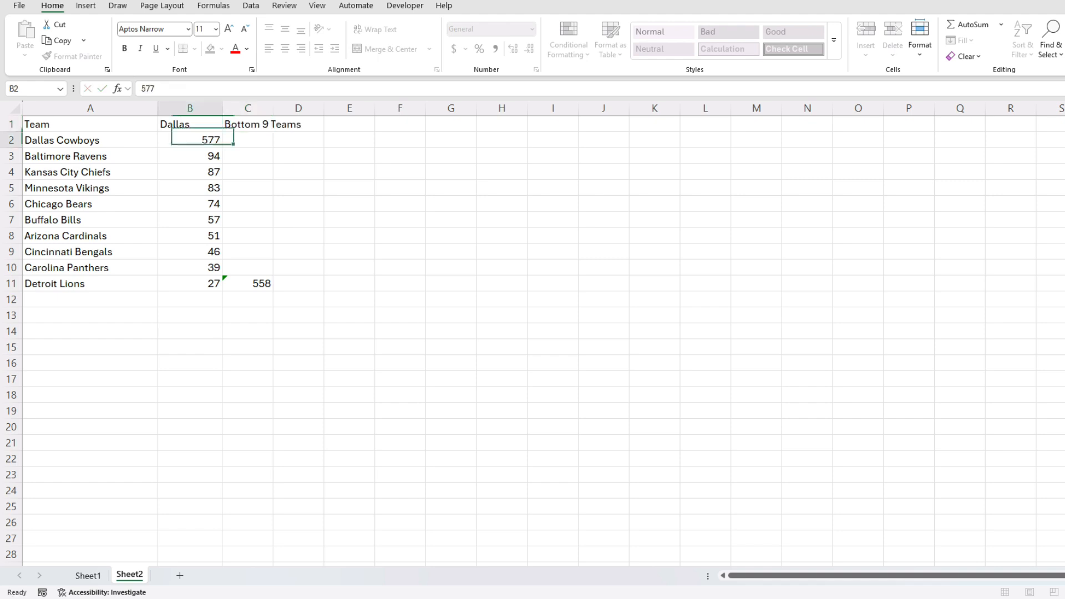
key("Return")
double_click(273, 108)
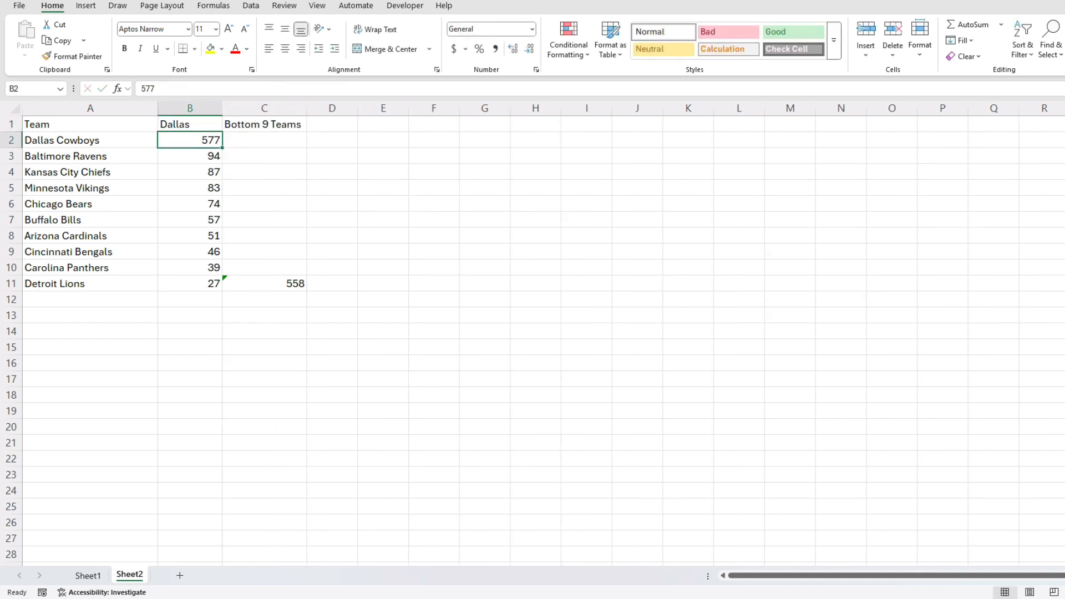
Clear the 558 total and move the bottom nine values (94–27) into column C.
left_click(264, 284)
key("Delete")
left_click_drag(190, 156, 190, 283)
left_click_drag(159, 236, 203, 236)
left_click(190, 125)
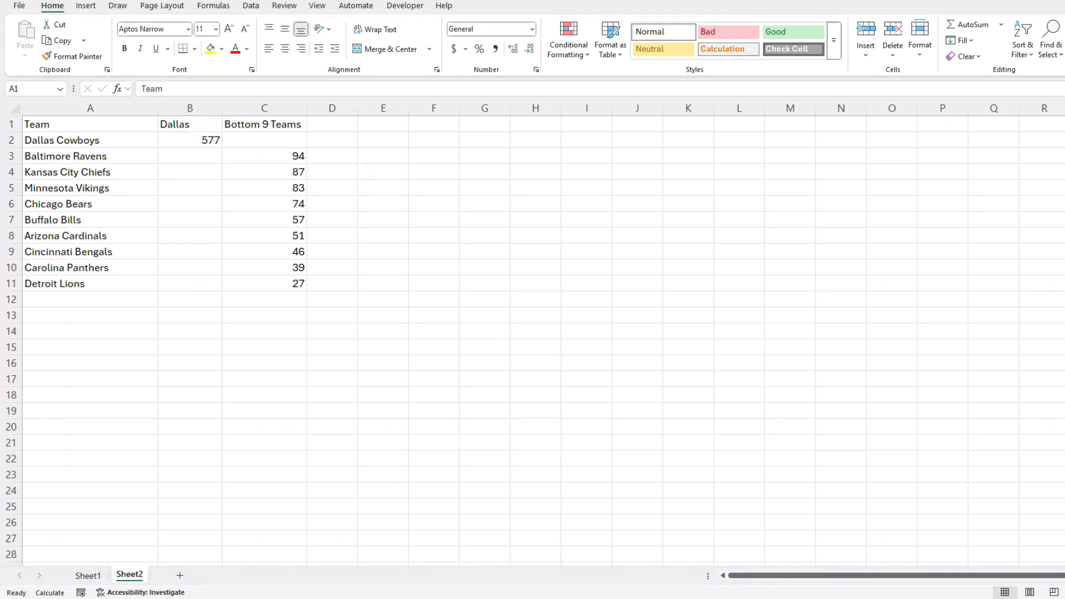
Insert a Stacked Column chart from A1:C11 via Recommended Charts > All Charts > Column.
left_click_drag(90, 124, 264, 283)
left_click(86, 6)
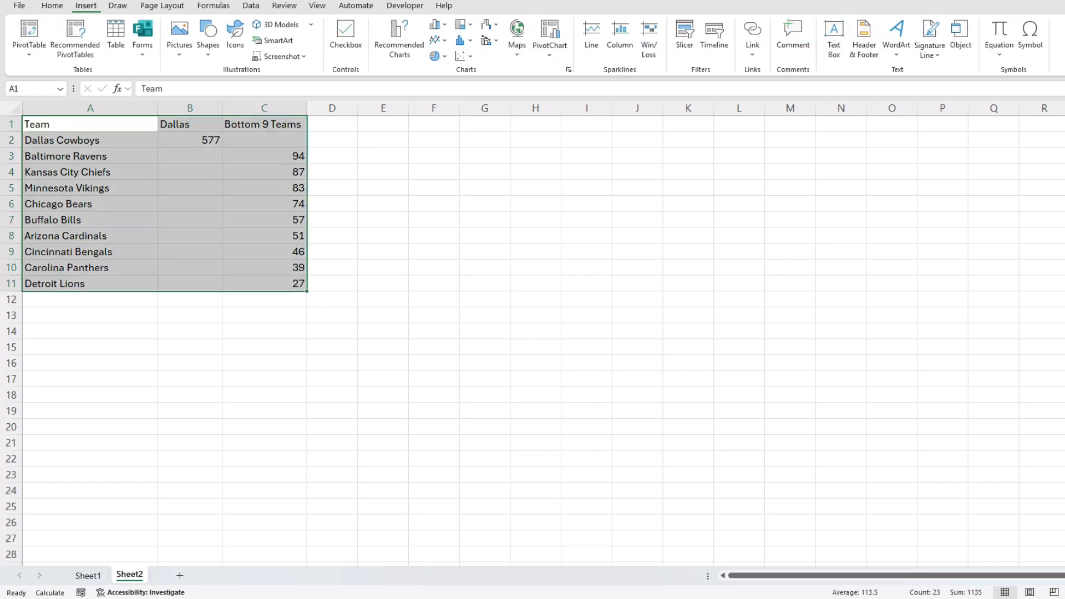
left_click(569, 69)
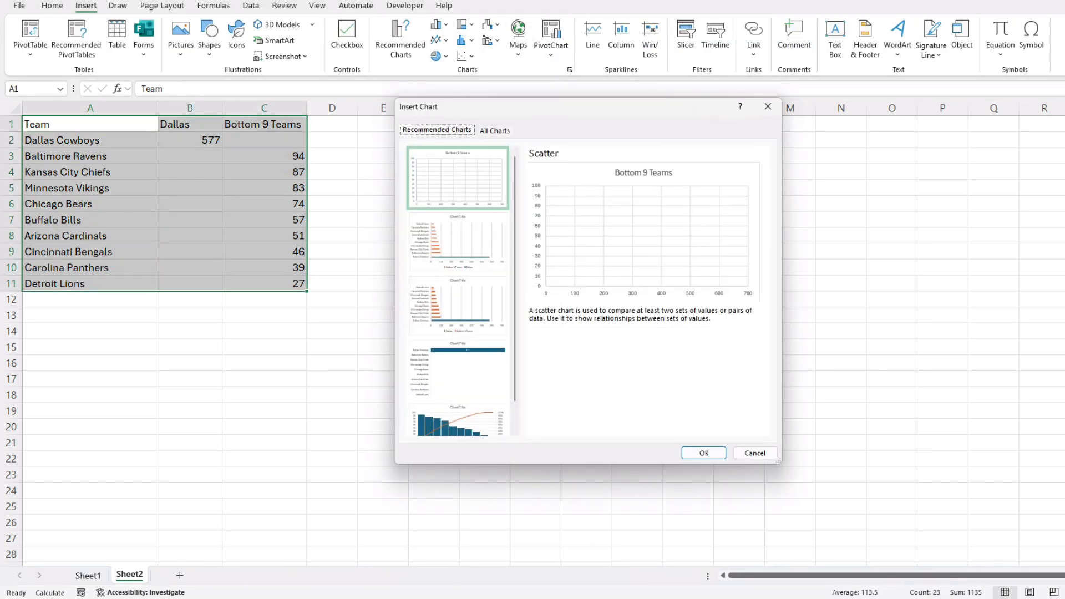
left_click(494, 131)
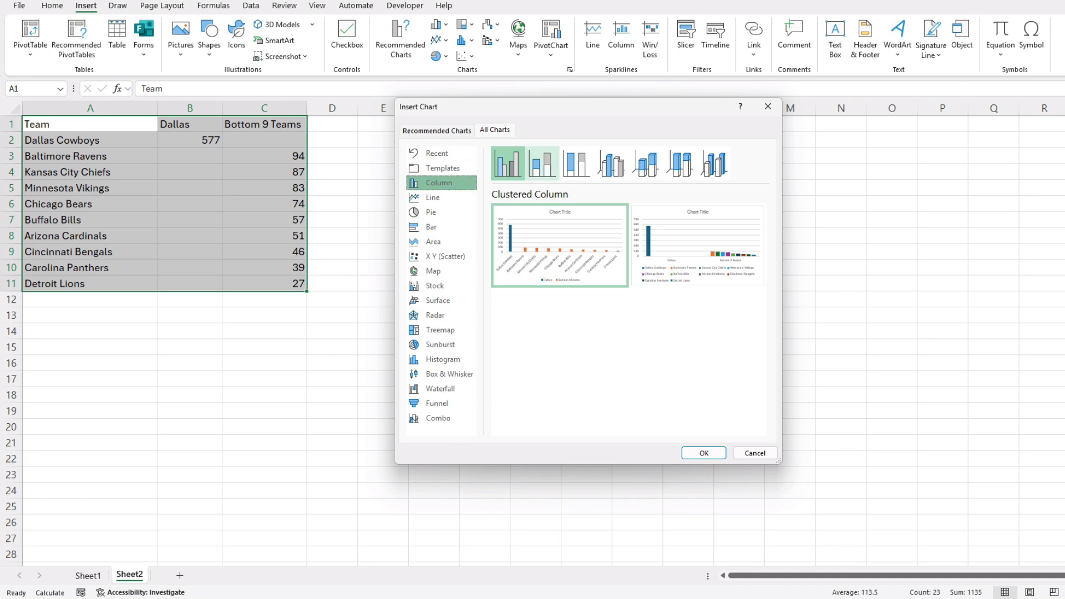
left_click(542, 163)
mouse_move(542, 162)
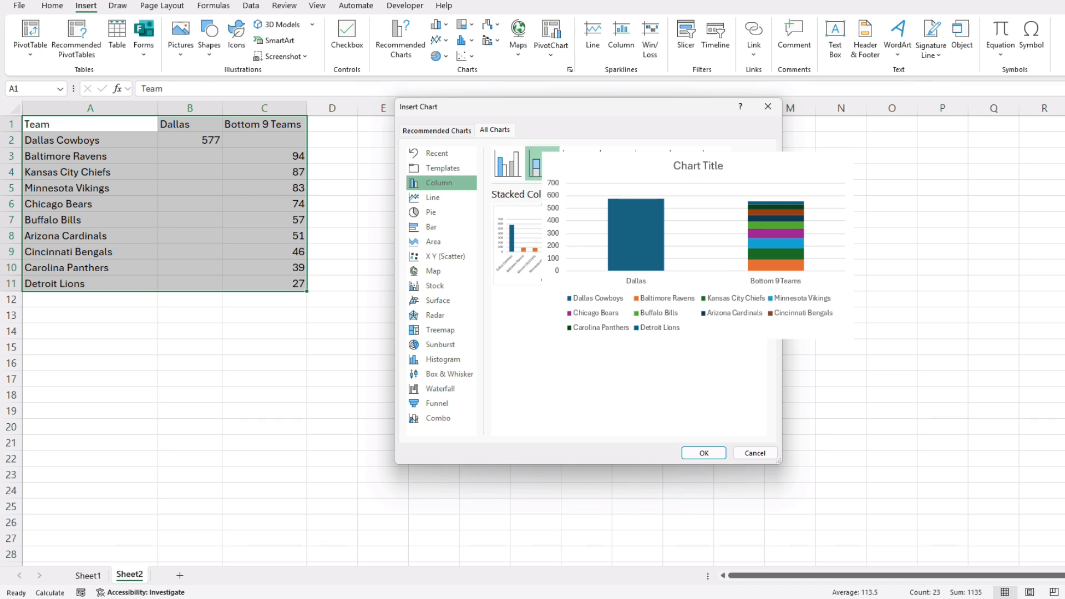
key("Return")
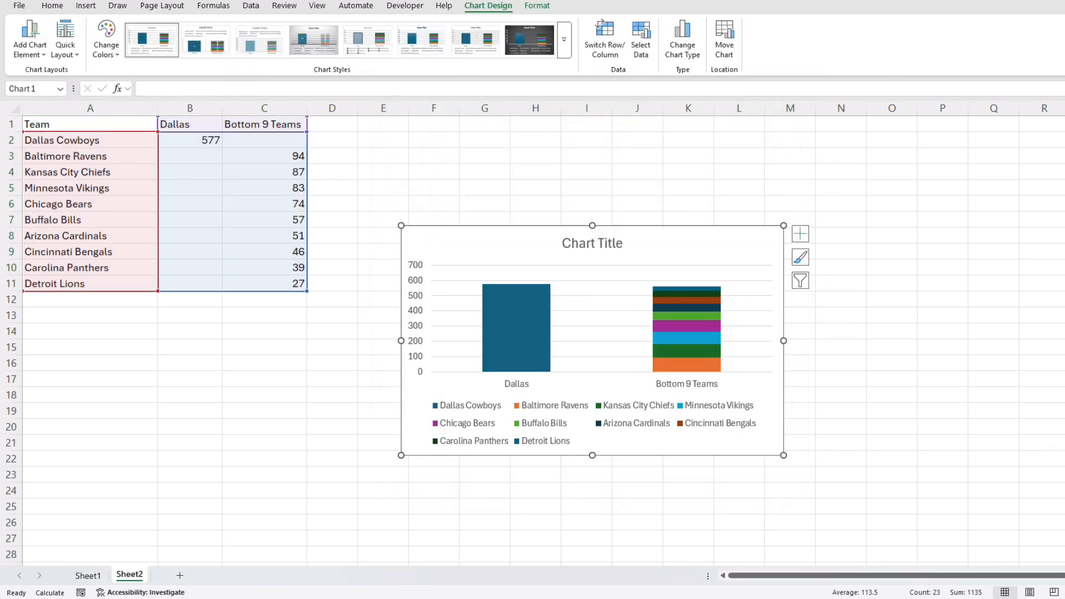
Move the chart beside the table, stretch it taller, and delete its legend.
left_click_drag(488, 242, 423, 185)
left_click_drag(719, 398, 716, 533)
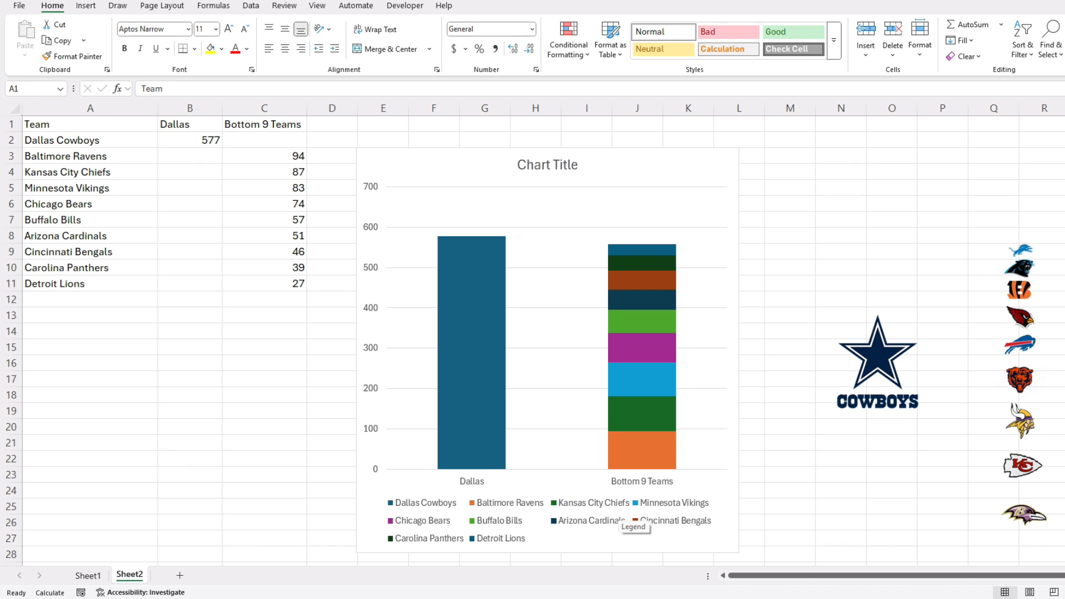
left_click(601, 516)
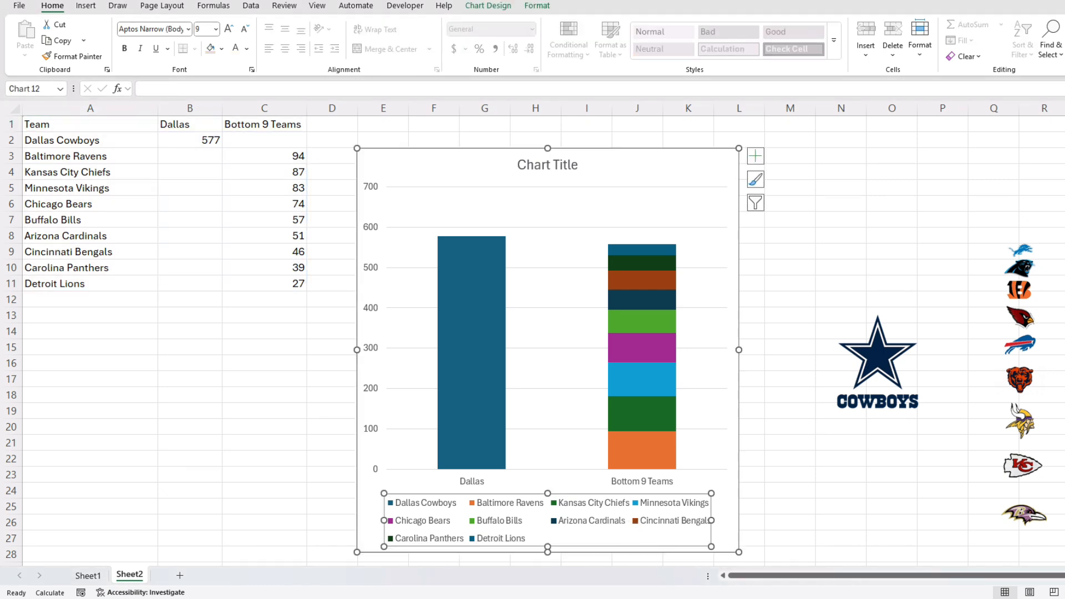
key("Delete")
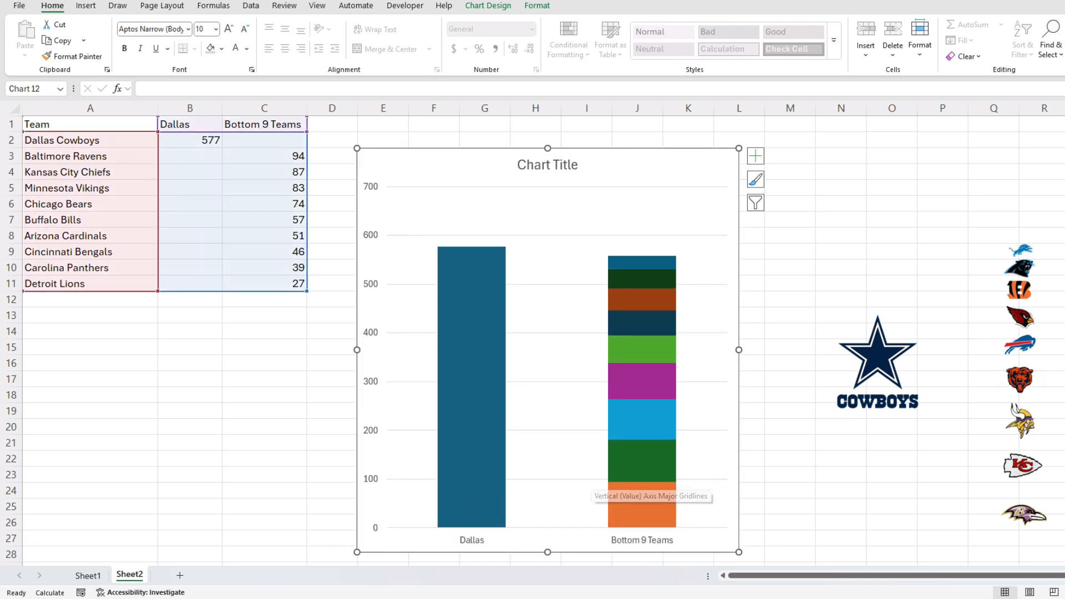
left_click(86, 6)
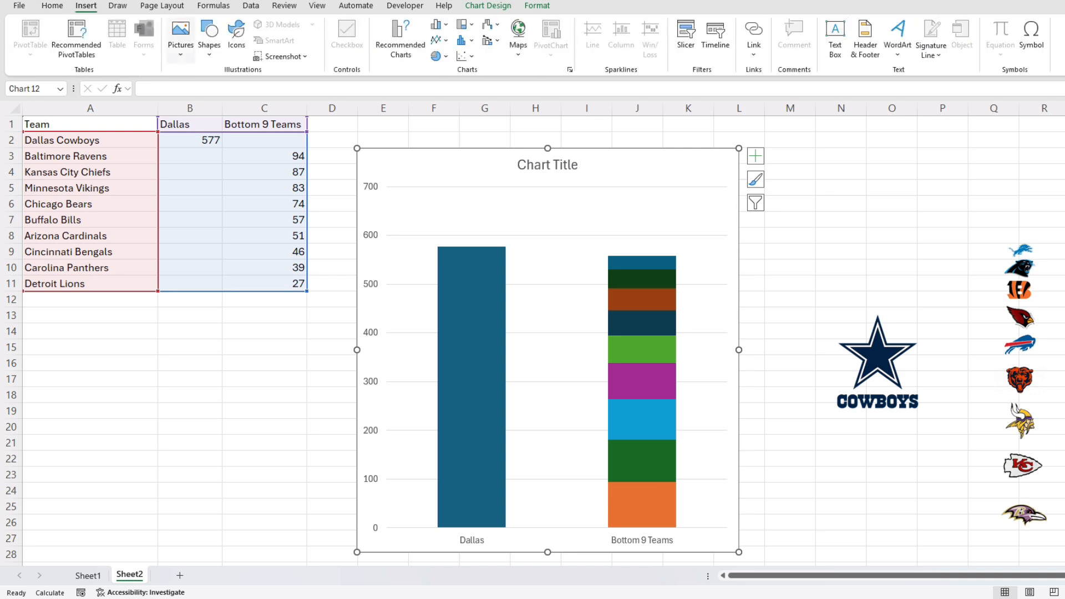
left_click(181, 36)
mouse_move(216, 90)
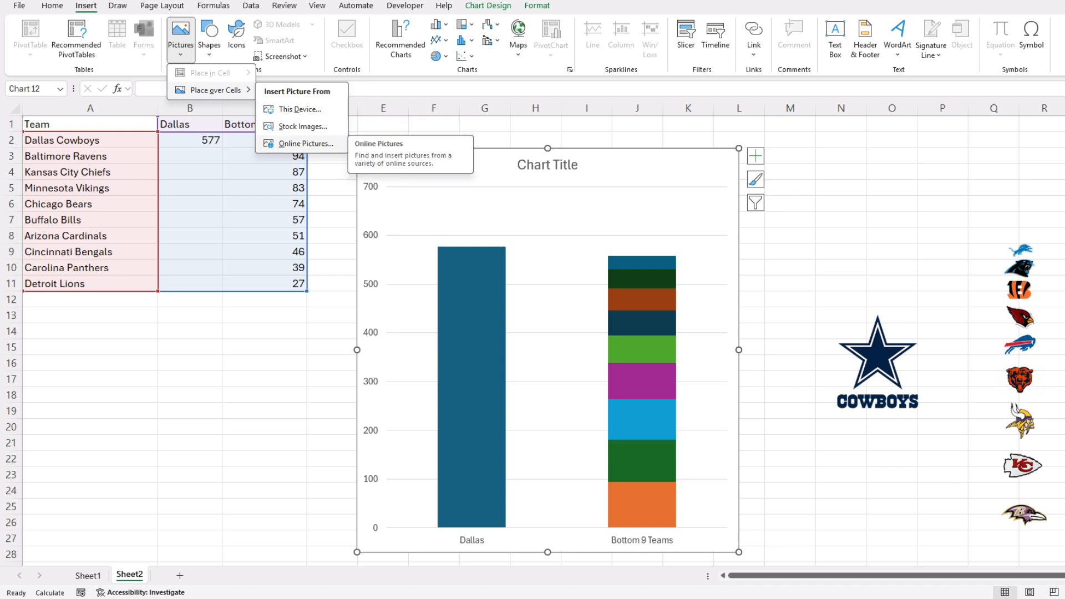
key("Escape")
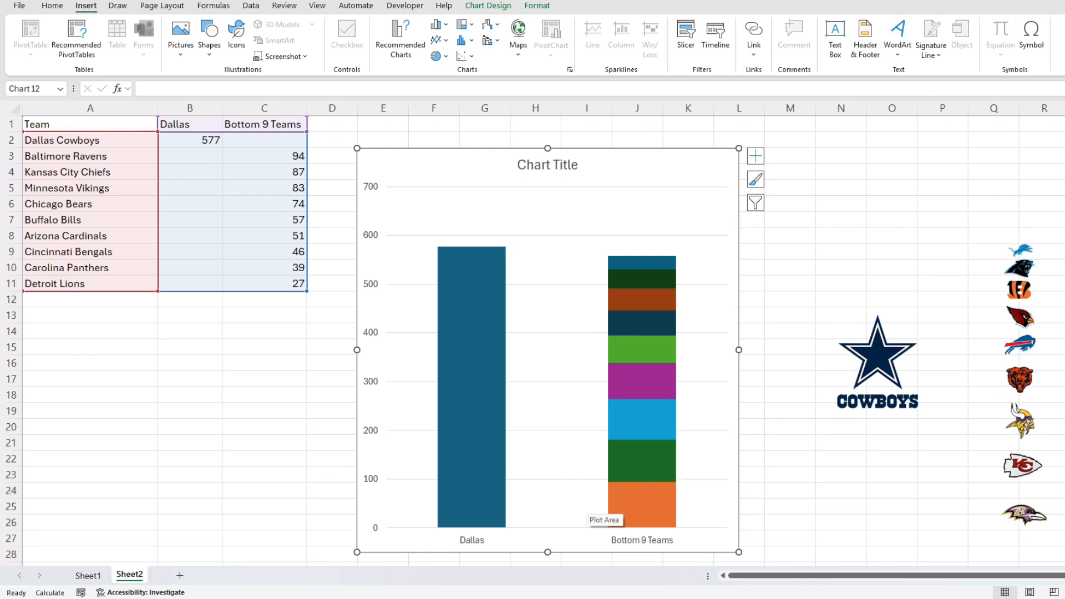
Set the series gap width to 50% and place the Cowboys logo on the Dallas bar.
right_click(488, 504)
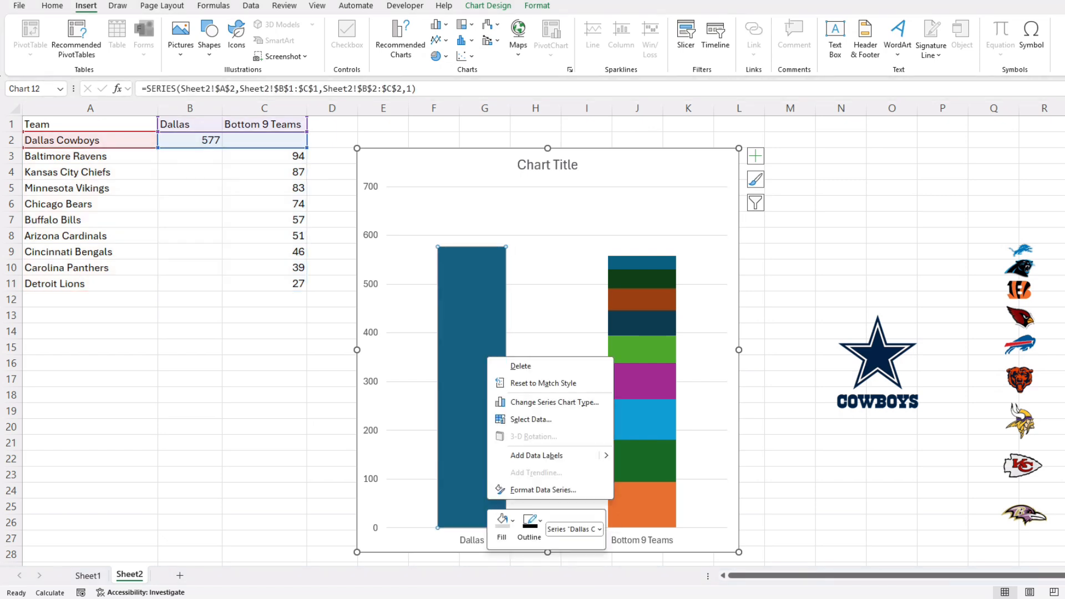
left_click(543, 489)
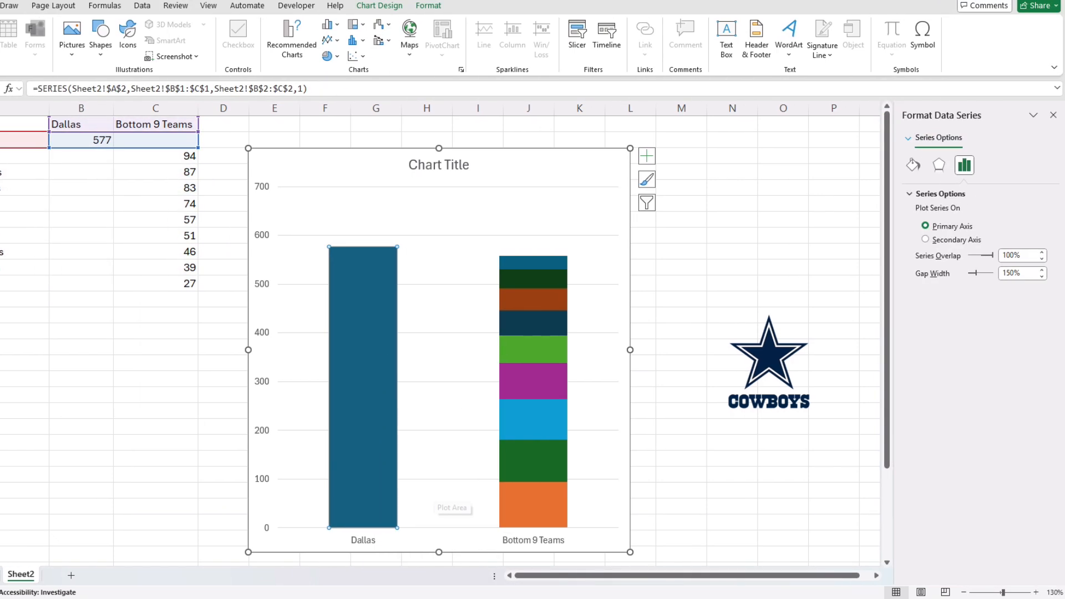
left_click_drag(1010, 273, 1001, 273)
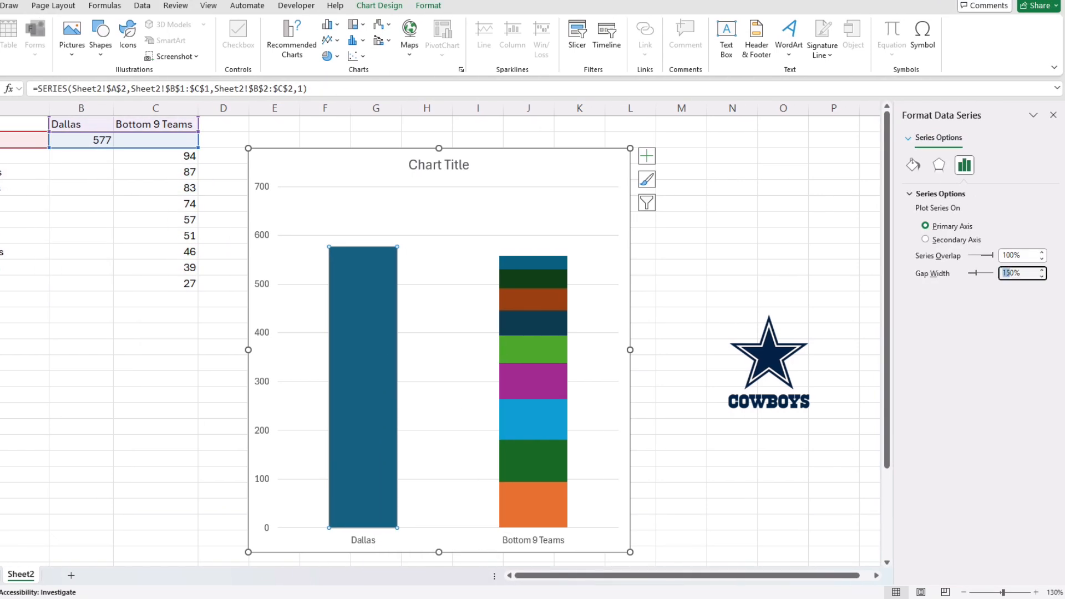
type("2")
key("Return")
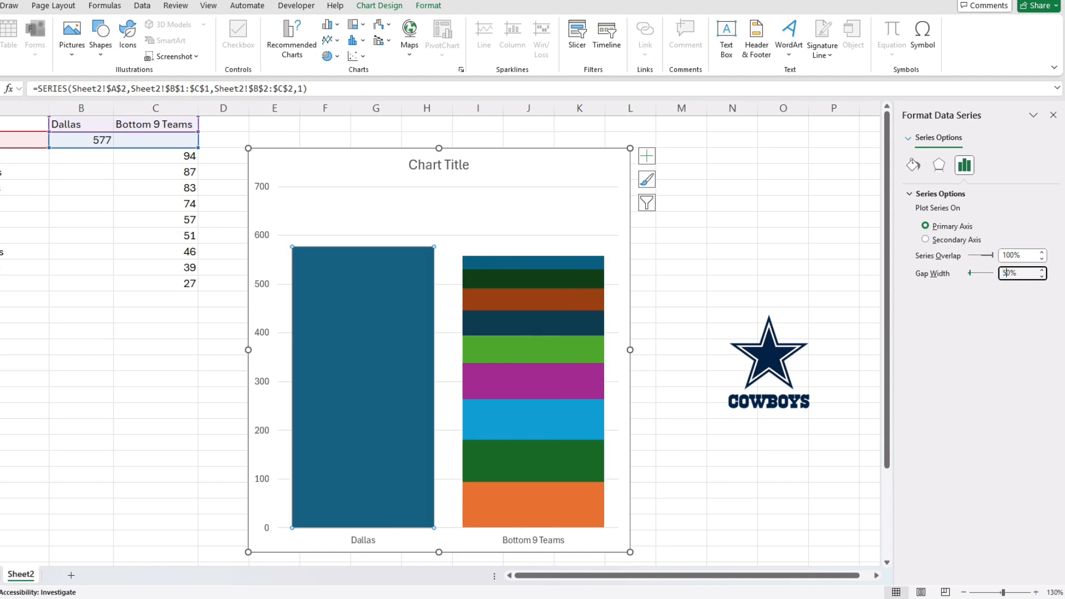
key("Return")
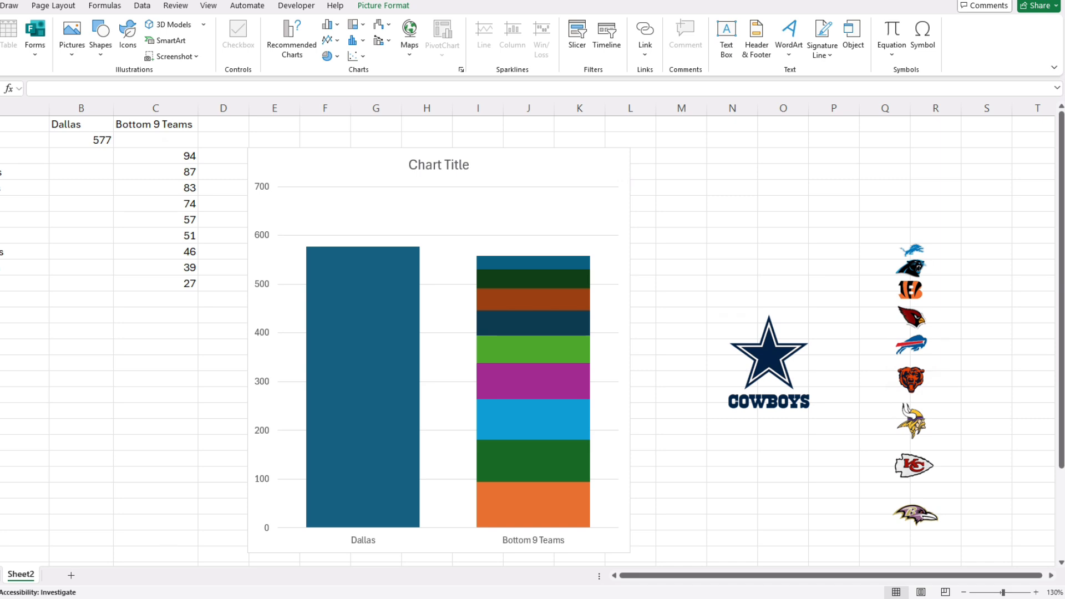
left_click_drag(768, 361, 366, 376)
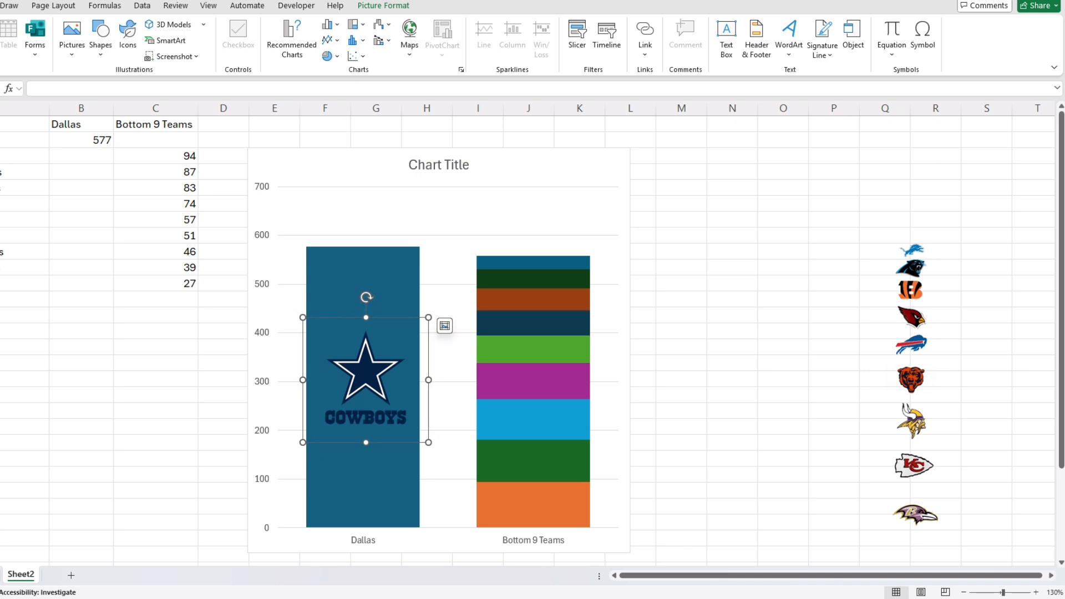
Place the Ravens, Chiefs, Vikings, Bears and Bills logos onto their Bottom 9 Teams segments.
left_click_drag(915, 515, 532, 504)
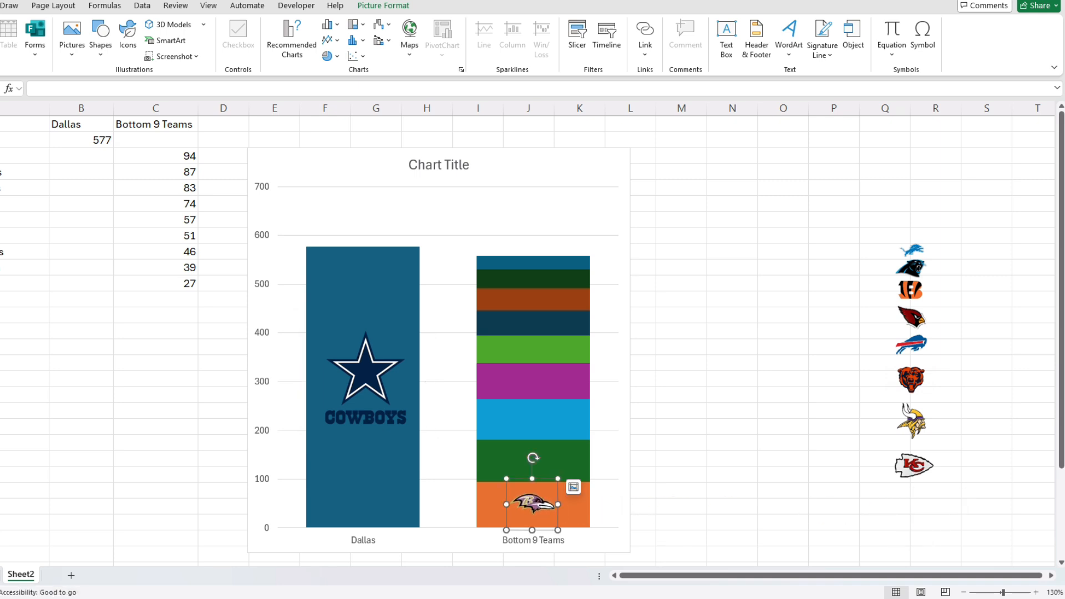
left_click_drag(913, 464, 532, 460)
left_click_drag(911, 420, 526, 419)
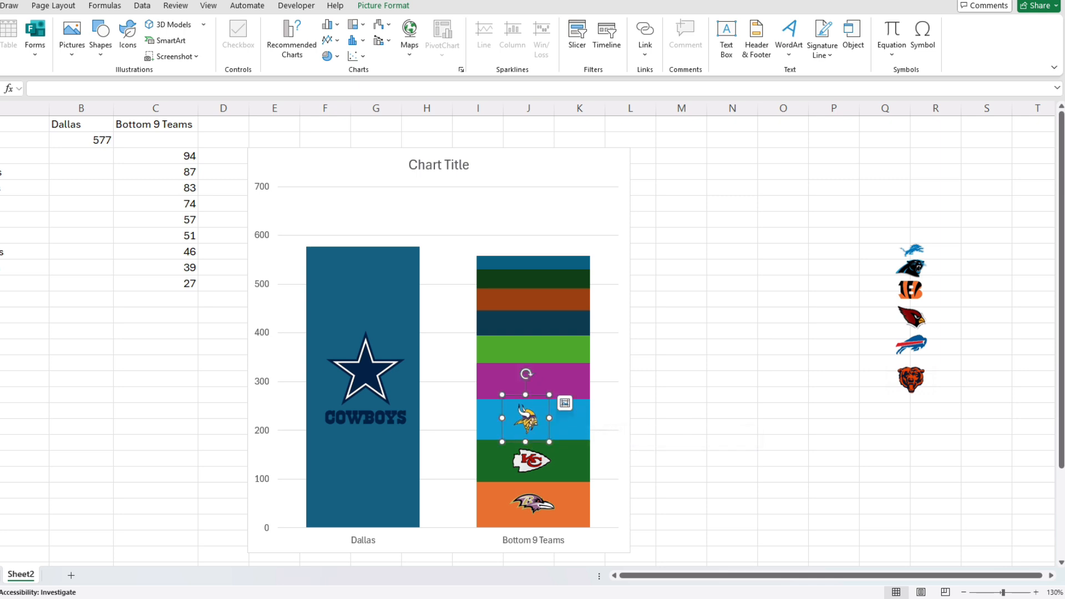
left_click_drag(910, 380, 526, 382)
left_click_drag(910, 344, 527, 350)
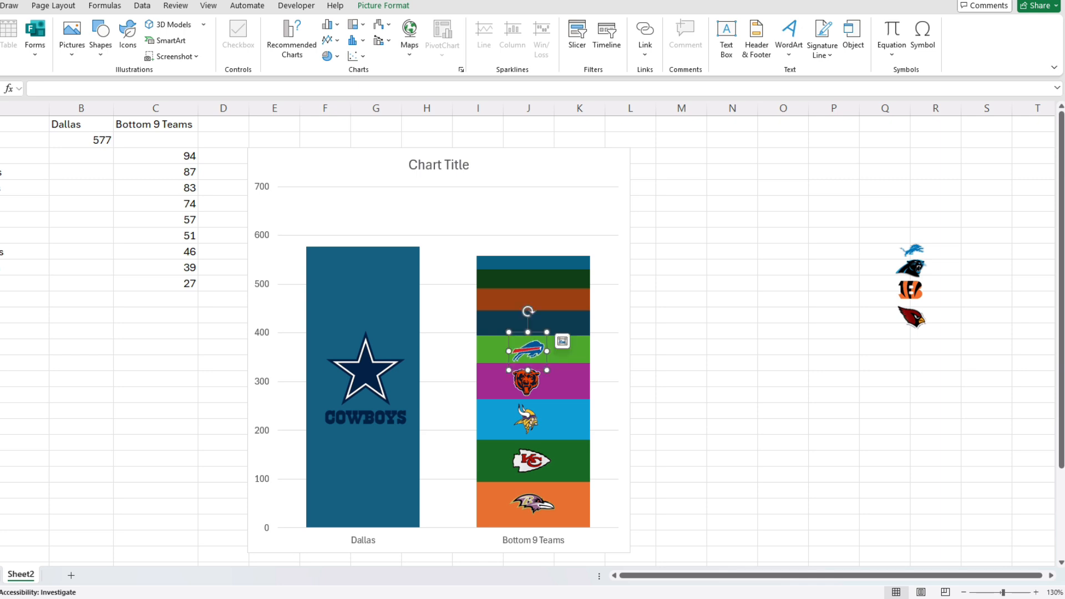
Place the Cardinals, Bengals, Panthers and Lions logos onto their upper segments.
left_click(911, 317)
left_click_drag(910, 318, 528, 324)
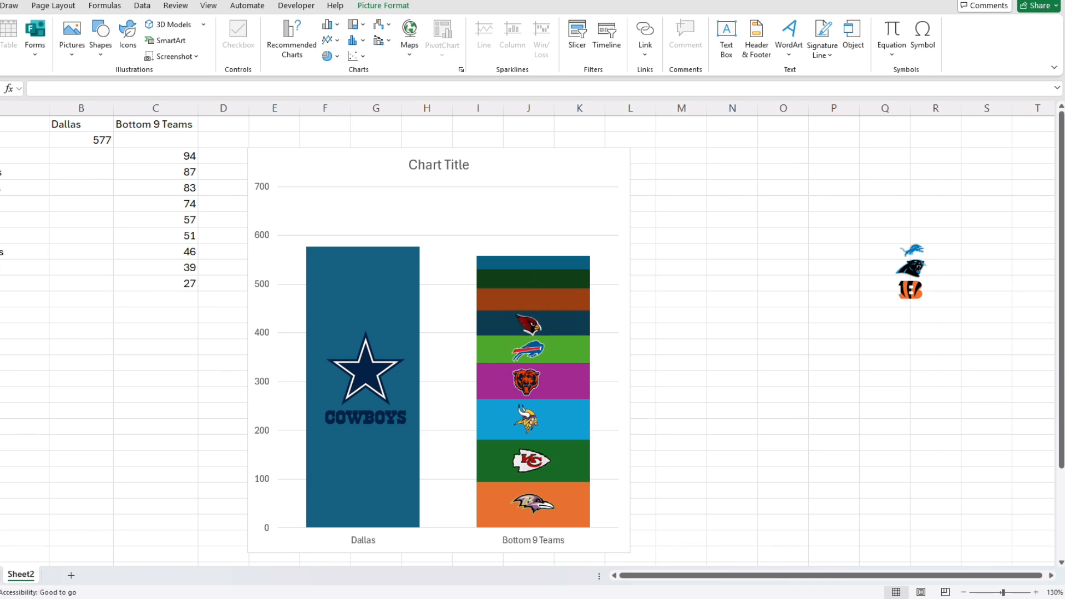
left_click(910, 289)
left_click_drag(910, 290, 526, 300)
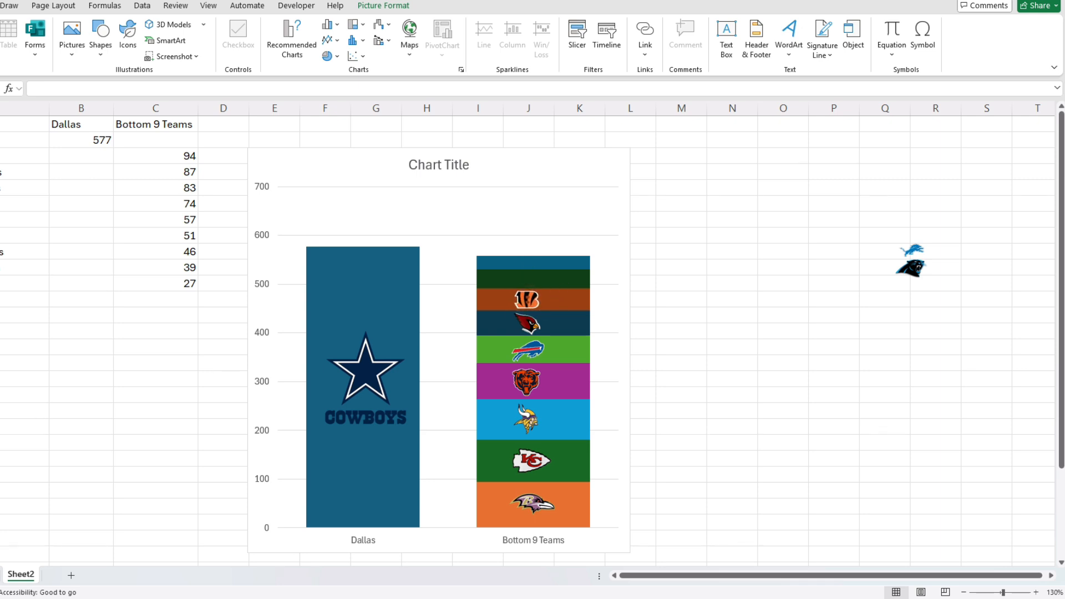
left_click_drag(910, 269, 527, 278)
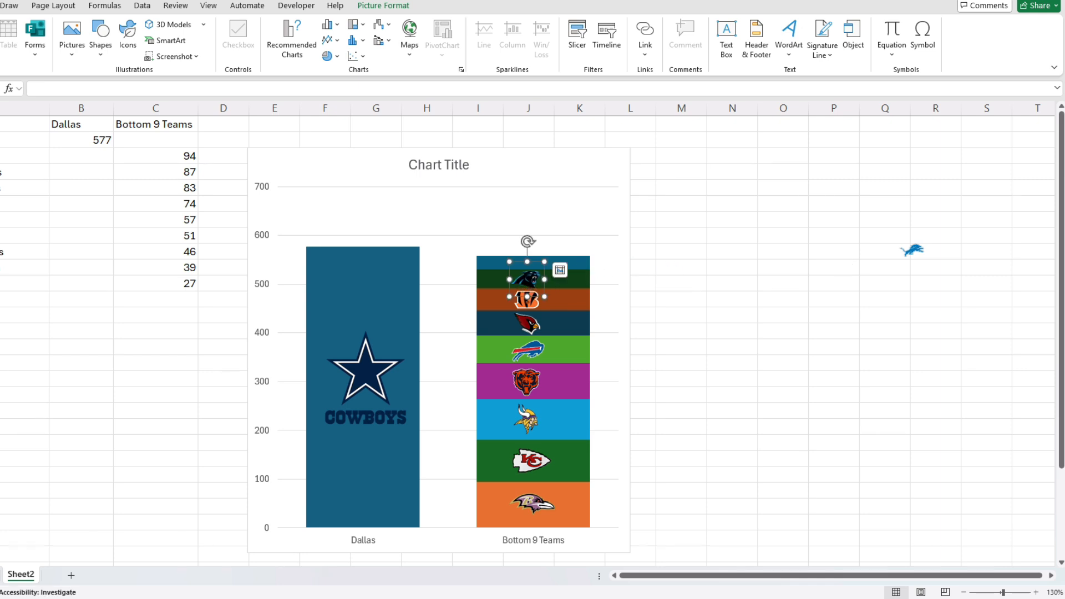
left_click_drag(911, 249, 526, 262)
left_click(364, 295)
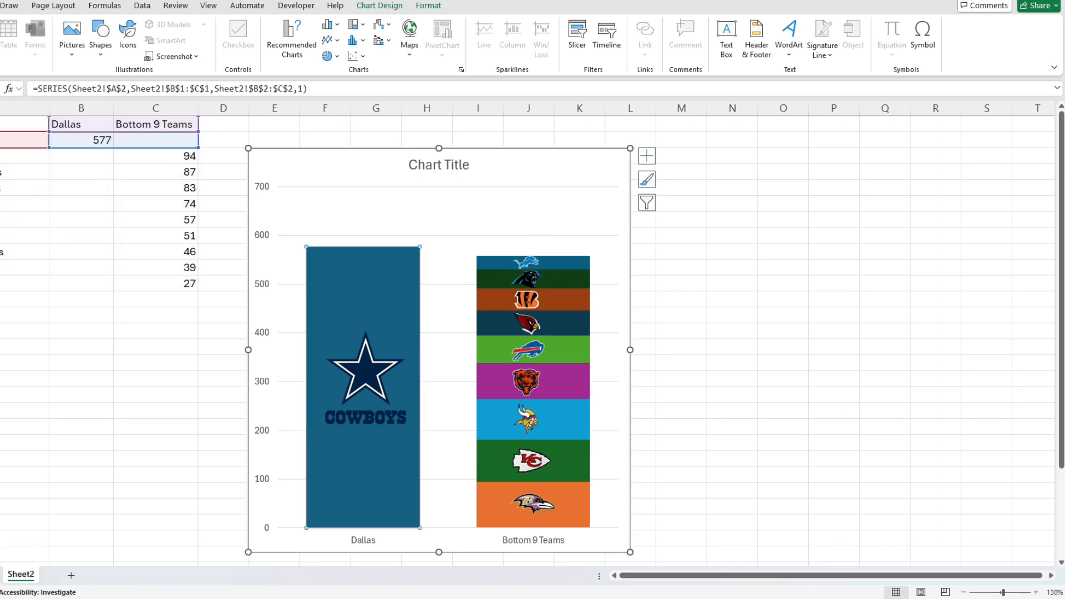
Nudge the Vikings, Bears, Bills, Cardinals, Bengals and Lions logos into a centred vertical line.
left_click(527, 419)
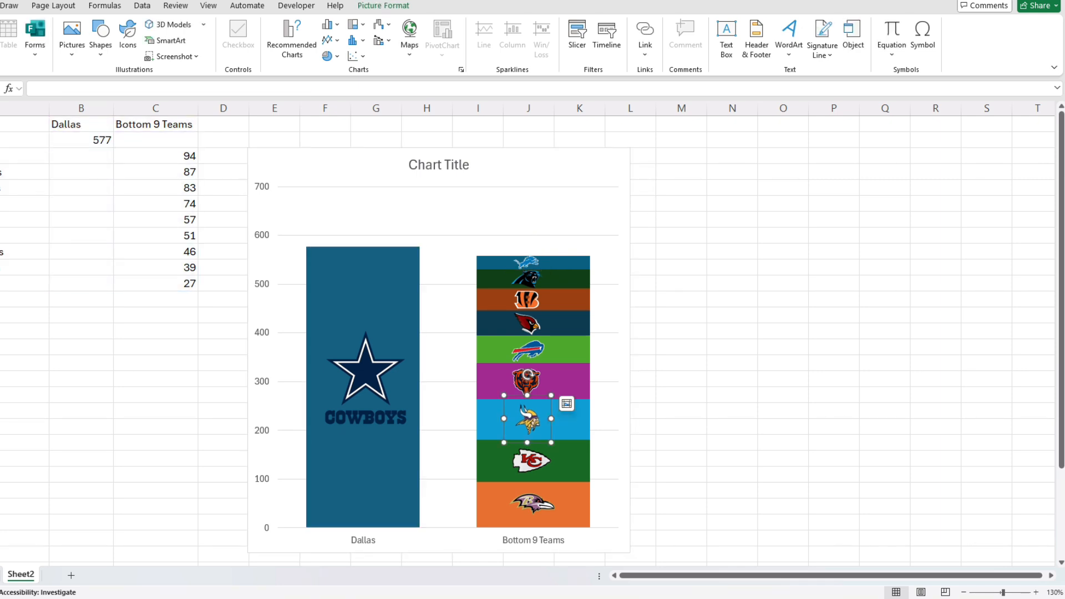
left_click_drag(526, 381, 529, 382)
left_click(528, 350)
left_click_drag(527, 322, 528, 263)
left_click(526, 299)
left_click(526, 263)
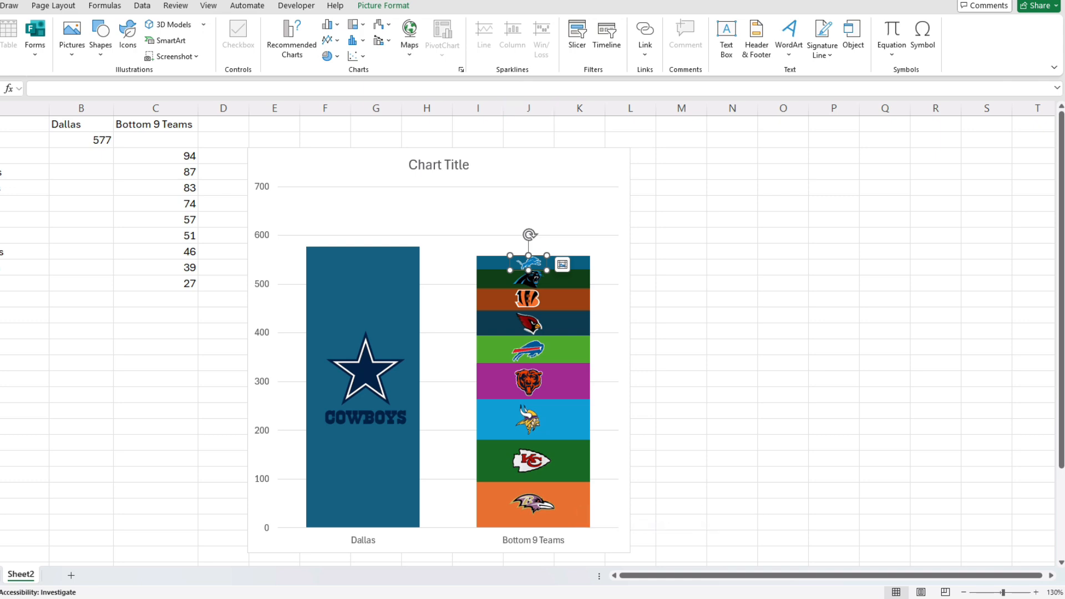
left_click(532, 165)
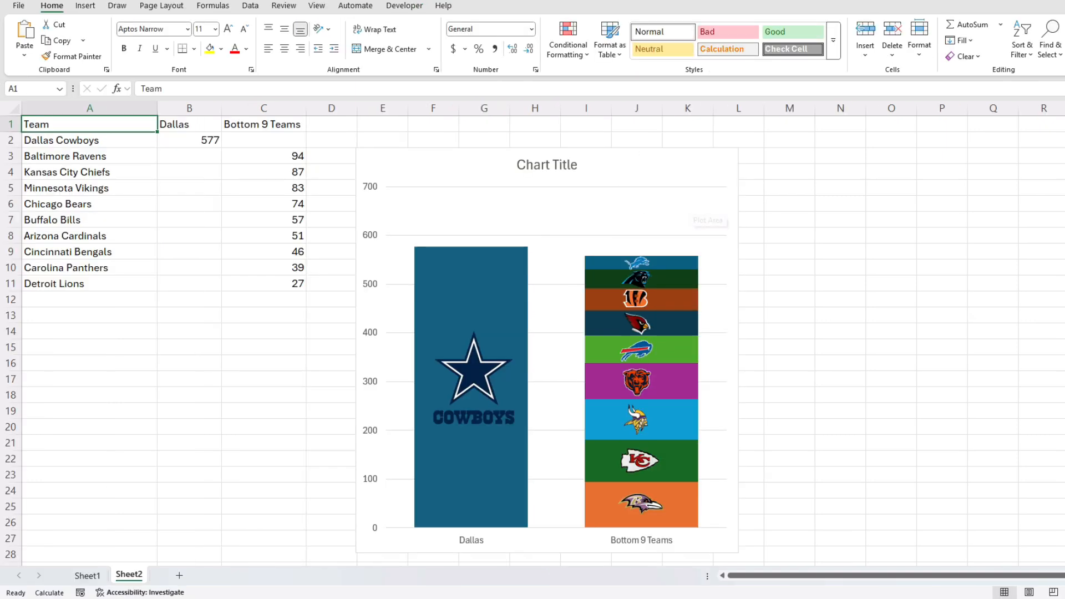
Fill the Ravens segment dark purple, the Chiefs red and the Vikings light purple.
left_click(641, 505)
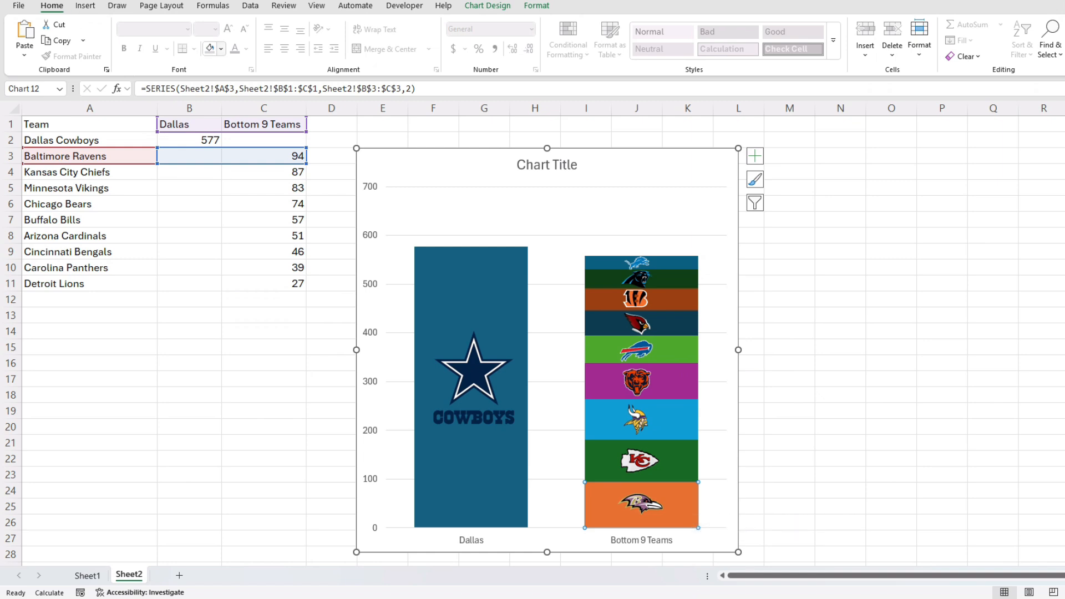
left_click(221, 49)
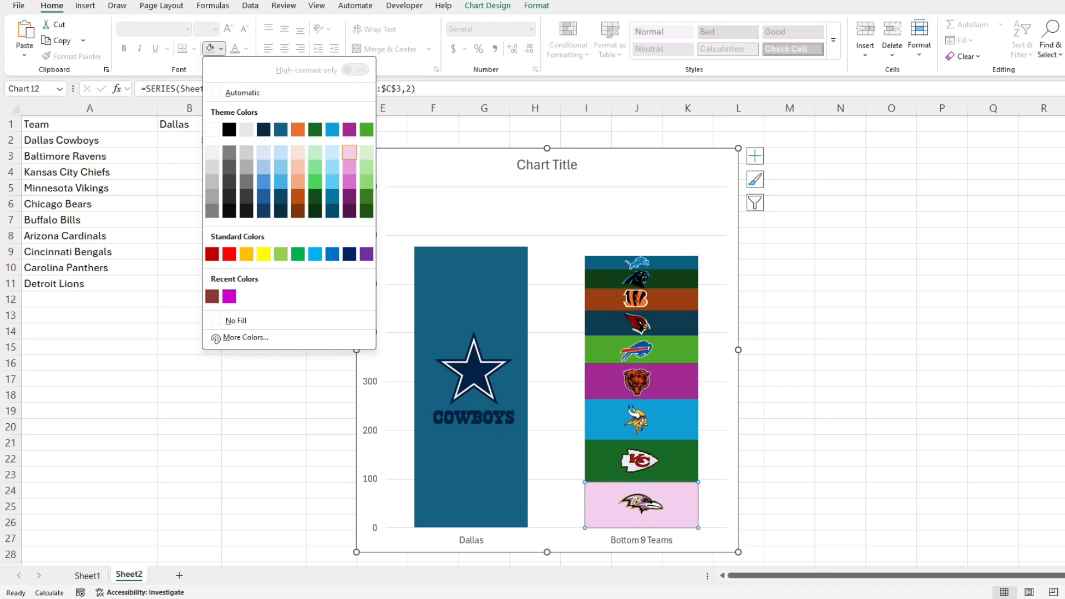
left_click(349, 210)
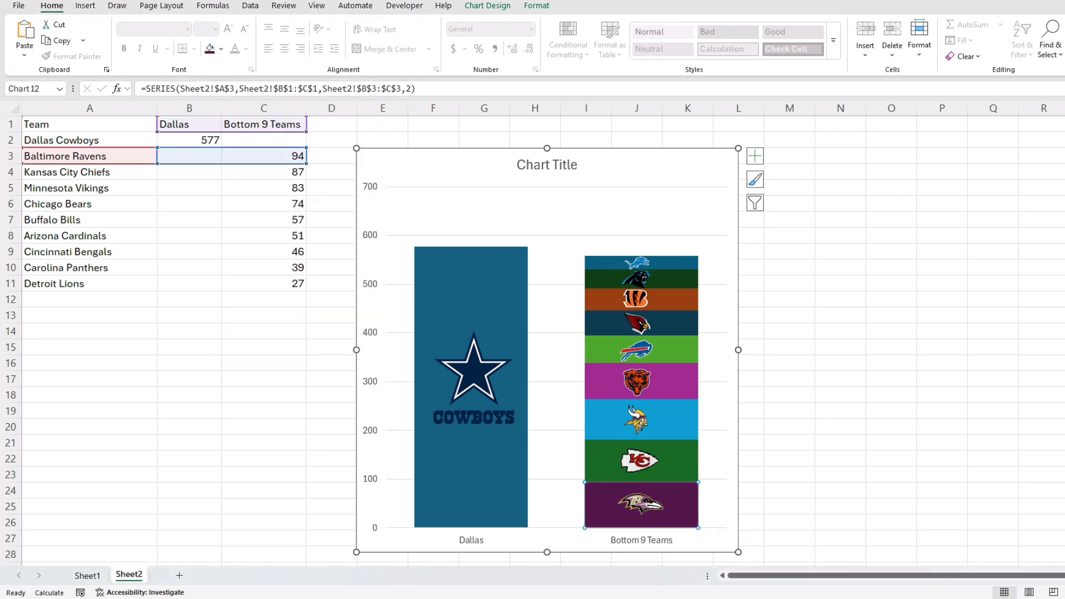
left_click(685, 471)
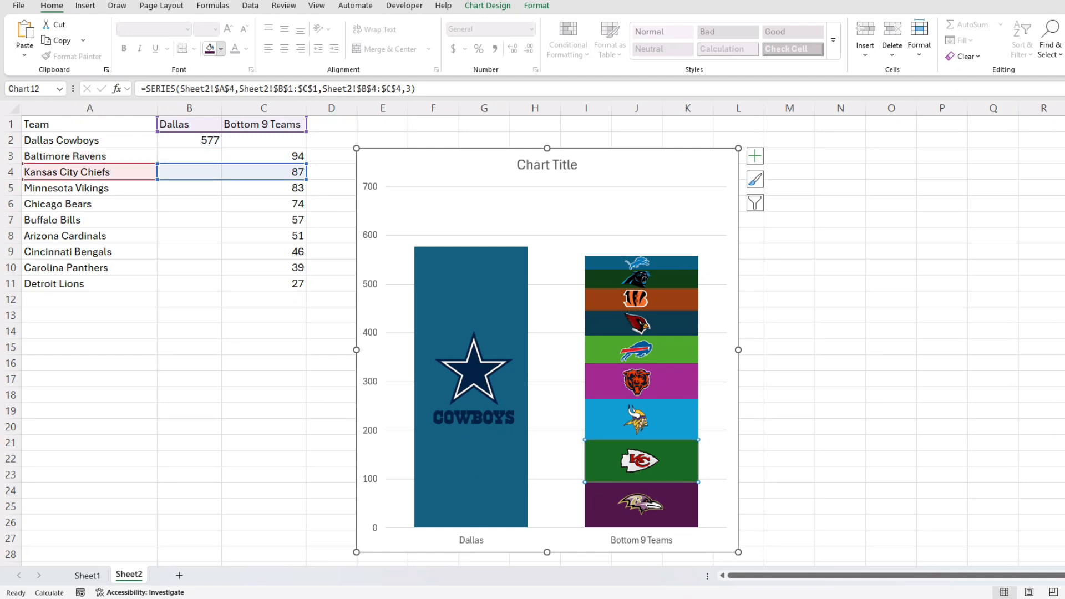
left_click(221, 48)
left_click(211, 254)
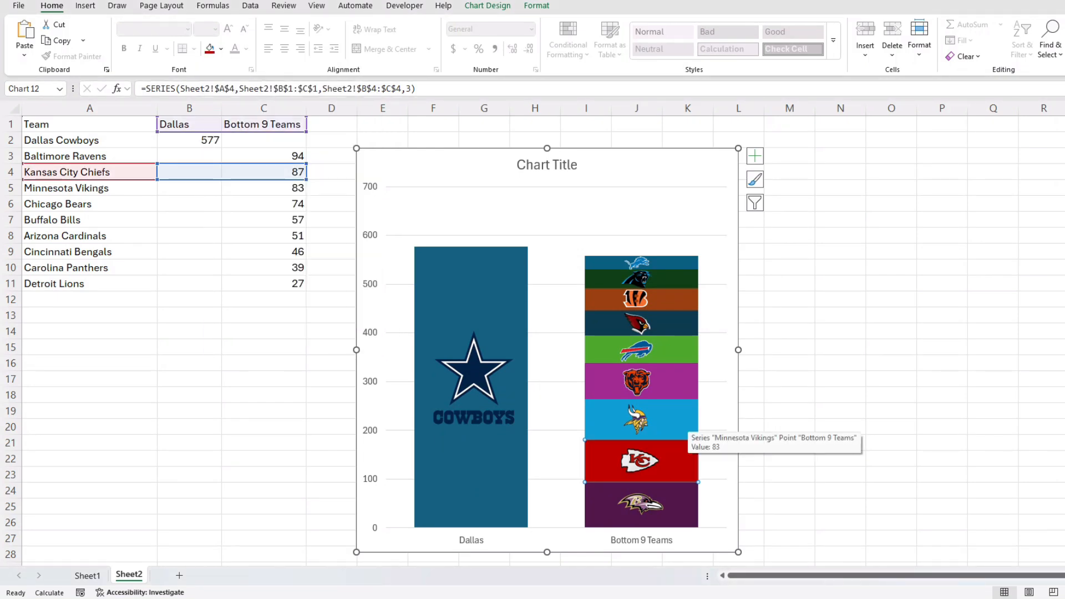
left_click(665, 421)
left_click(220, 48)
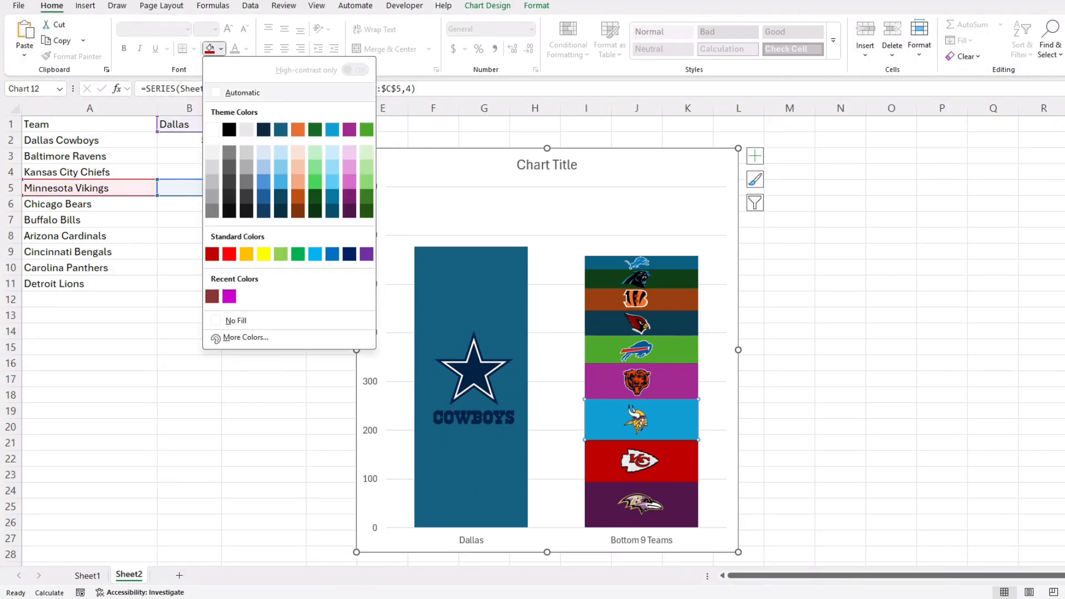
left_click(349, 181)
Fill the Bears segment dark orange, the Bills dark teal and the Cardinals dark red.
key("Down")
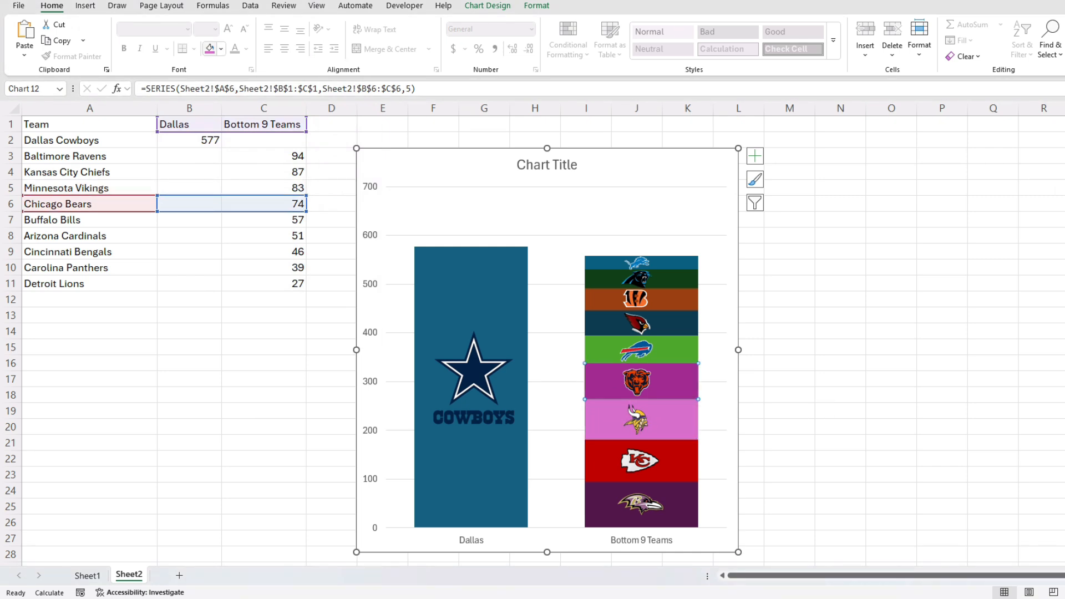
left_click(221, 48)
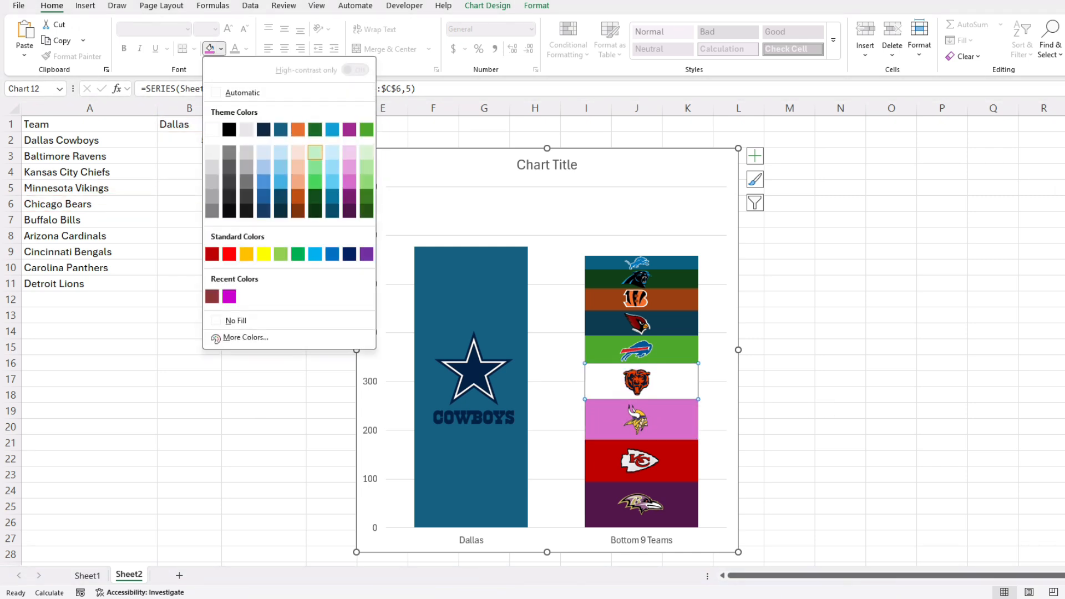
left_click(298, 196)
key("Down")
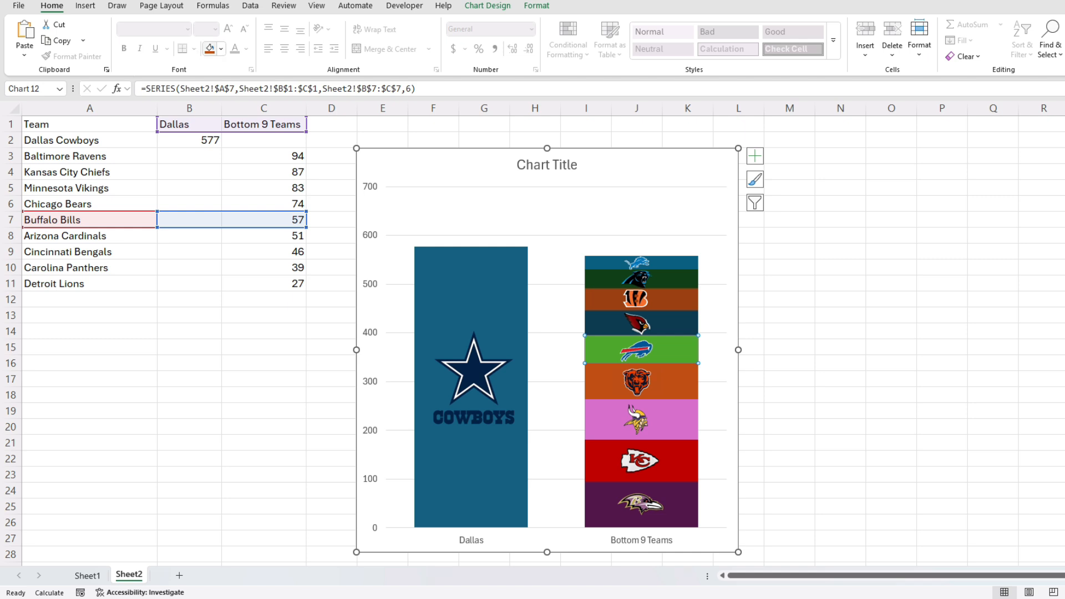
left_click(221, 48)
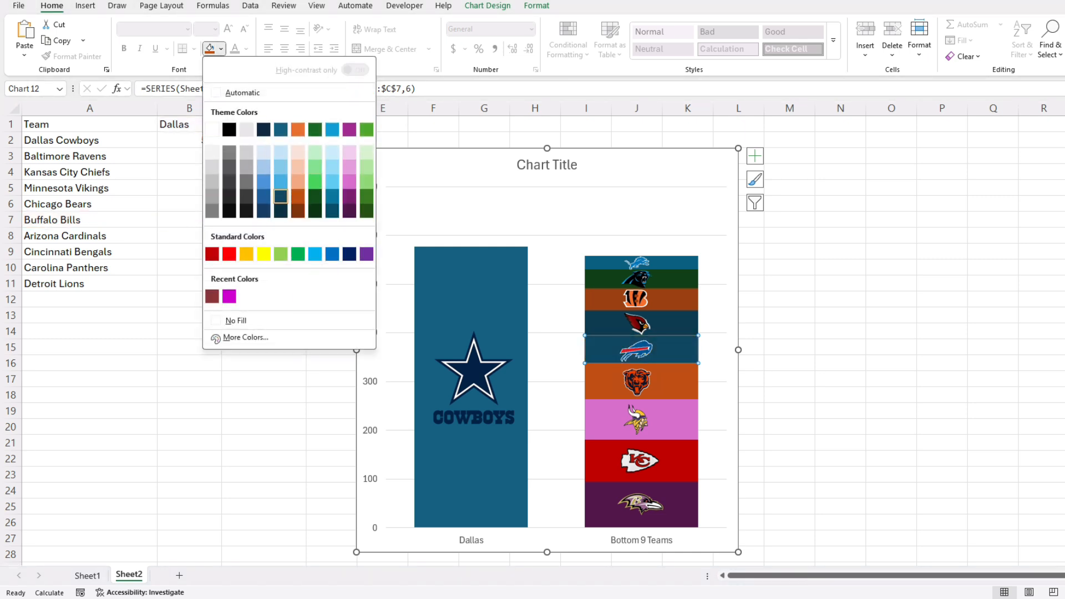
left_click(280, 196)
left_click(641, 323)
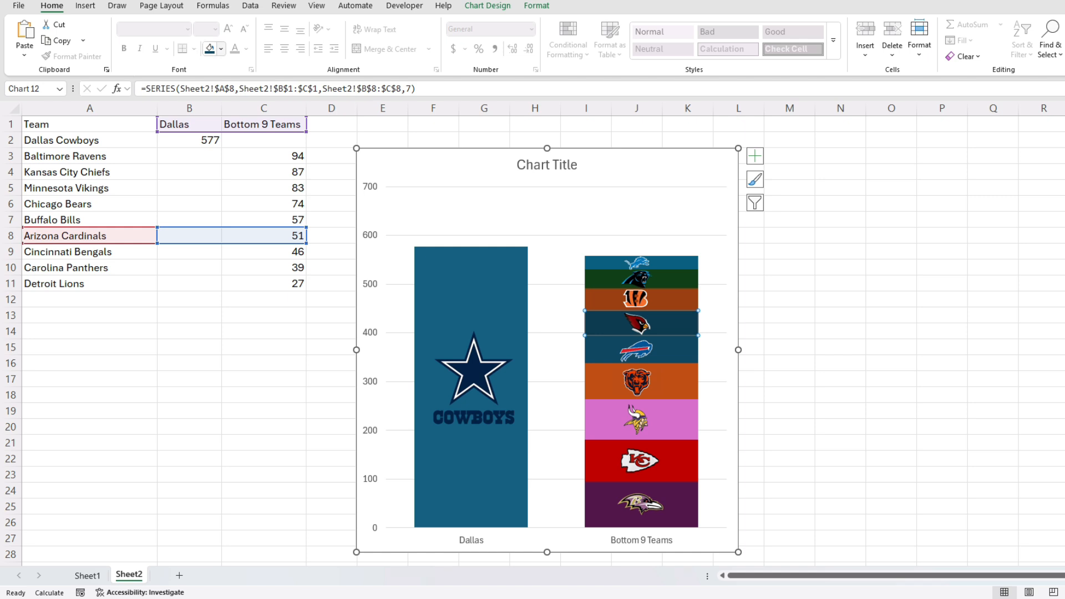
left_click(221, 48)
left_click(212, 254)
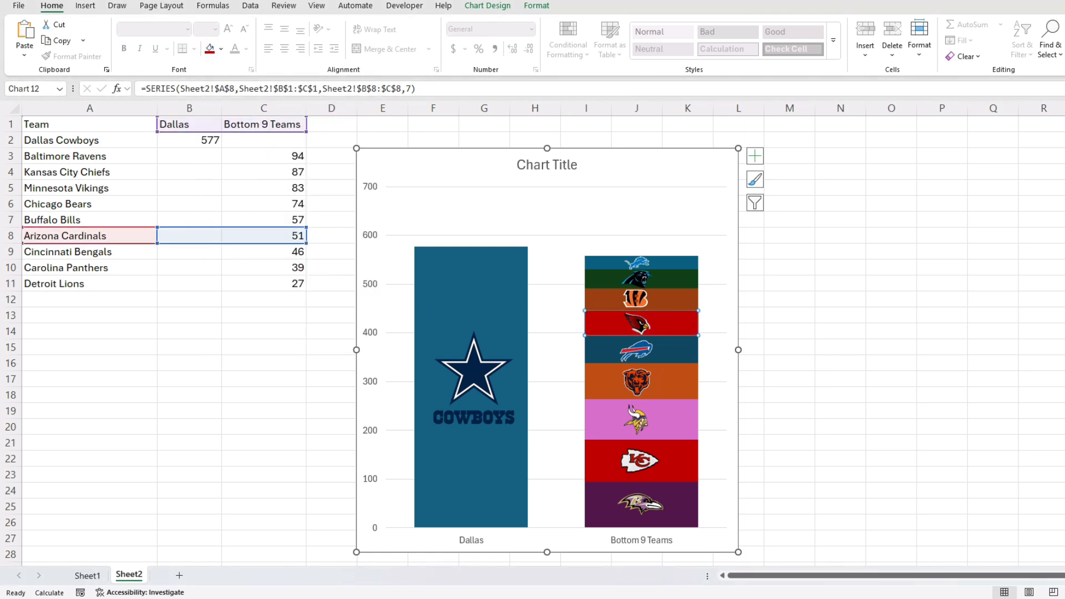
Fill the Bengals segment light orange, the Panthers dark teal and the Lions light blue.
left_click(641, 299)
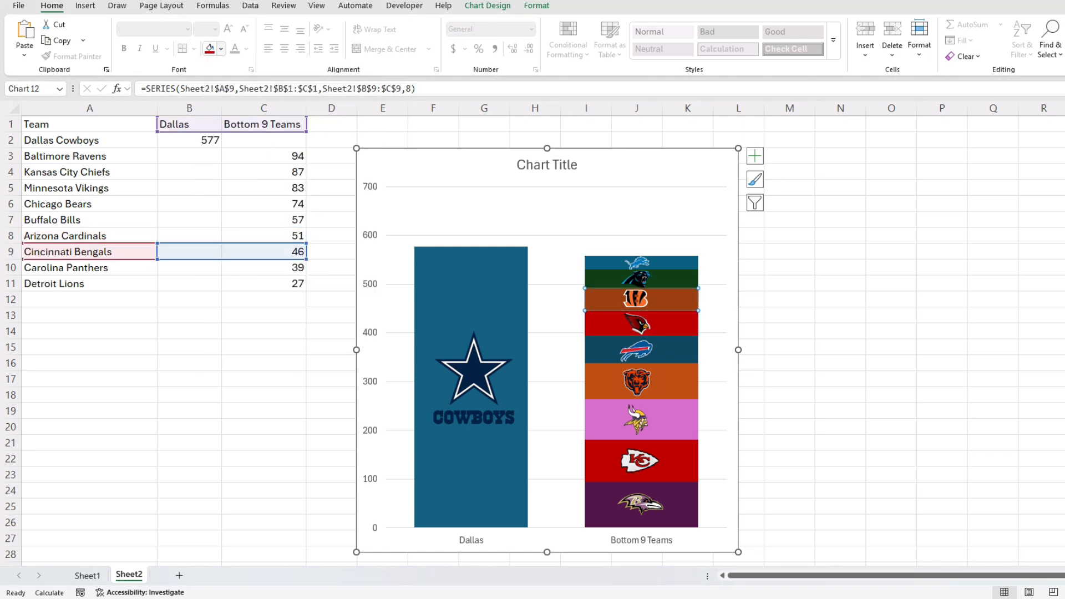
left_click(220, 48)
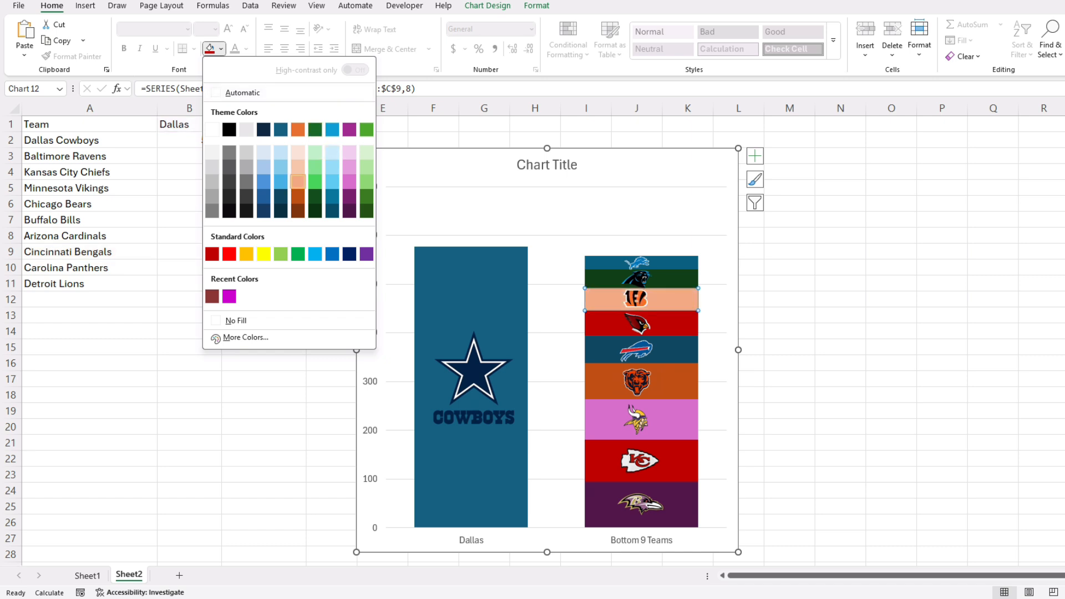
left_click(298, 182)
left_click(665, 278)
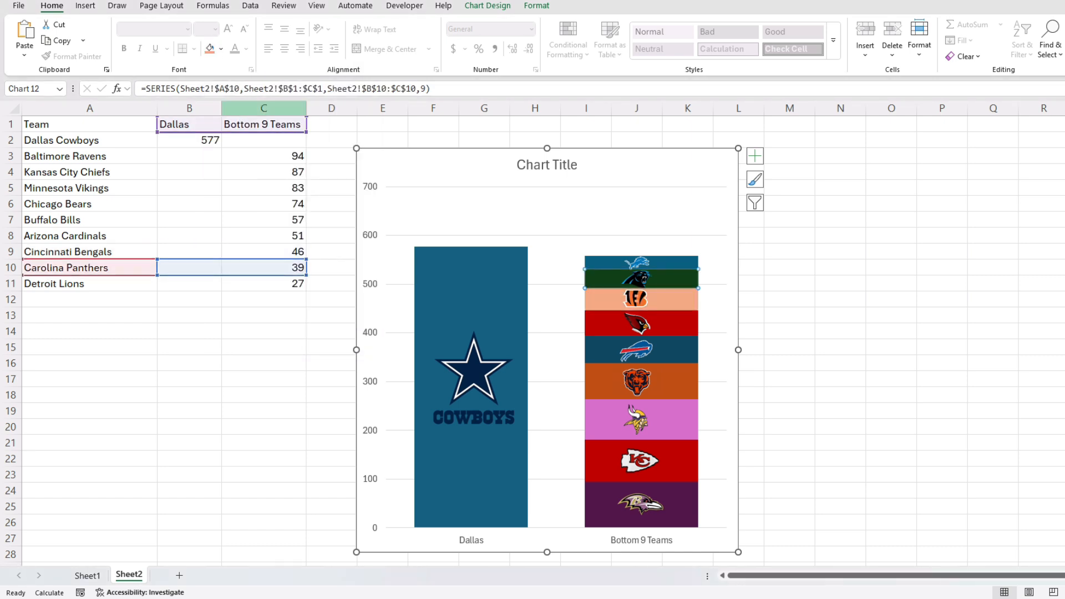
left_click(221, 48)
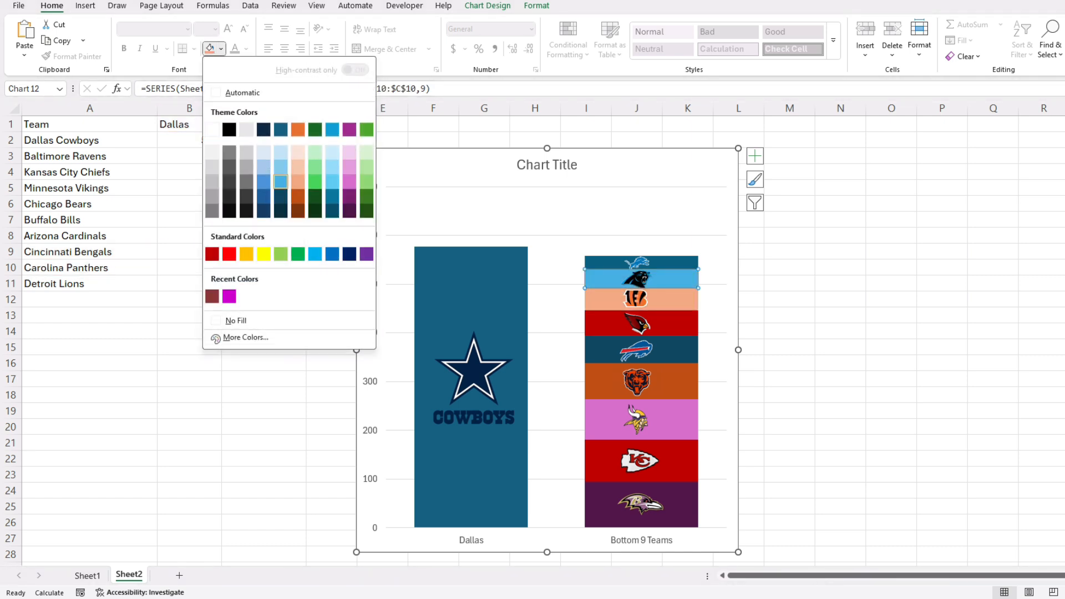
left_click(280, 196)
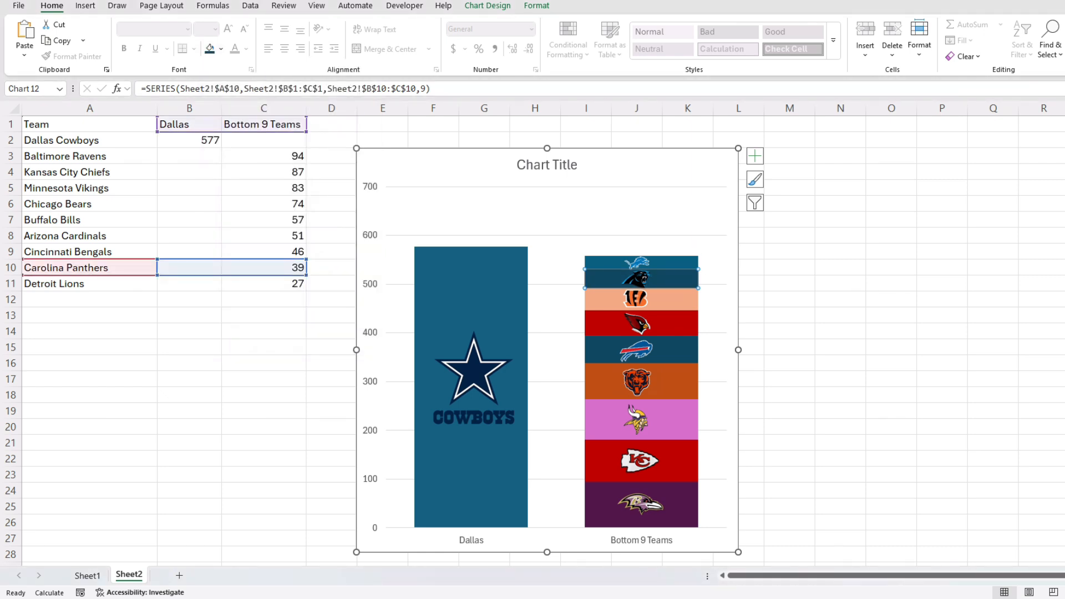
left_click(640, 262)
left_click(221, 48)
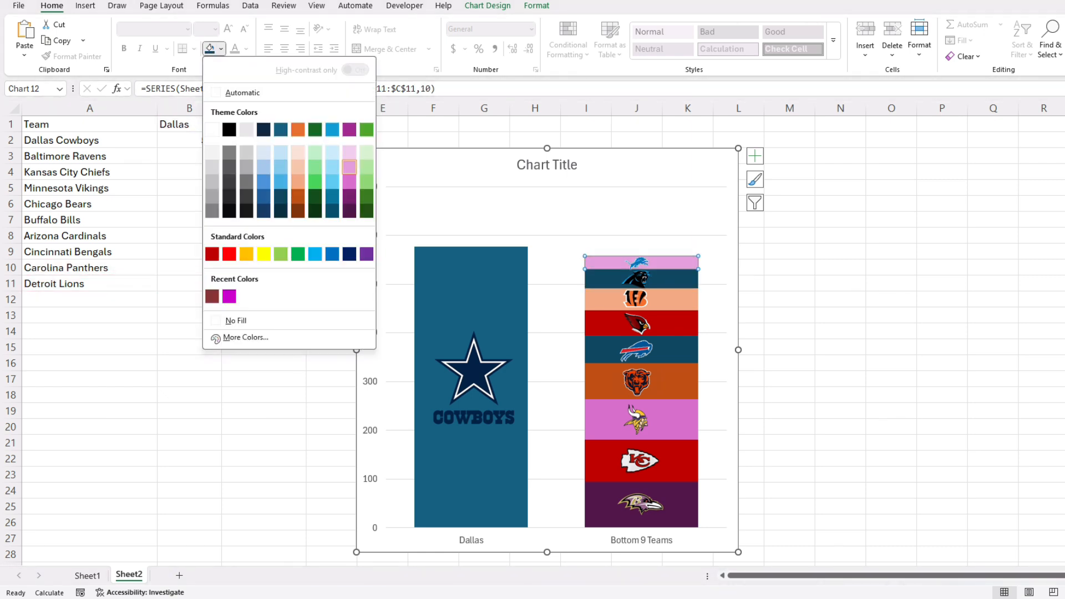
left_click(332, 166)
left_click(941, 330)
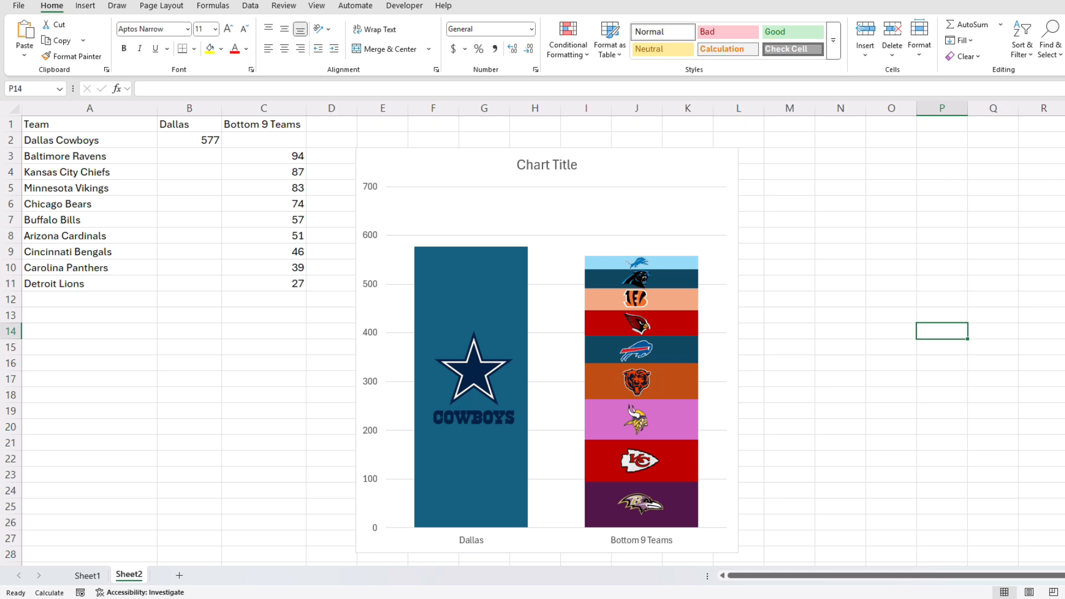
Fill the Dallas Cowboys bar light grey.
left_click(471, 382)
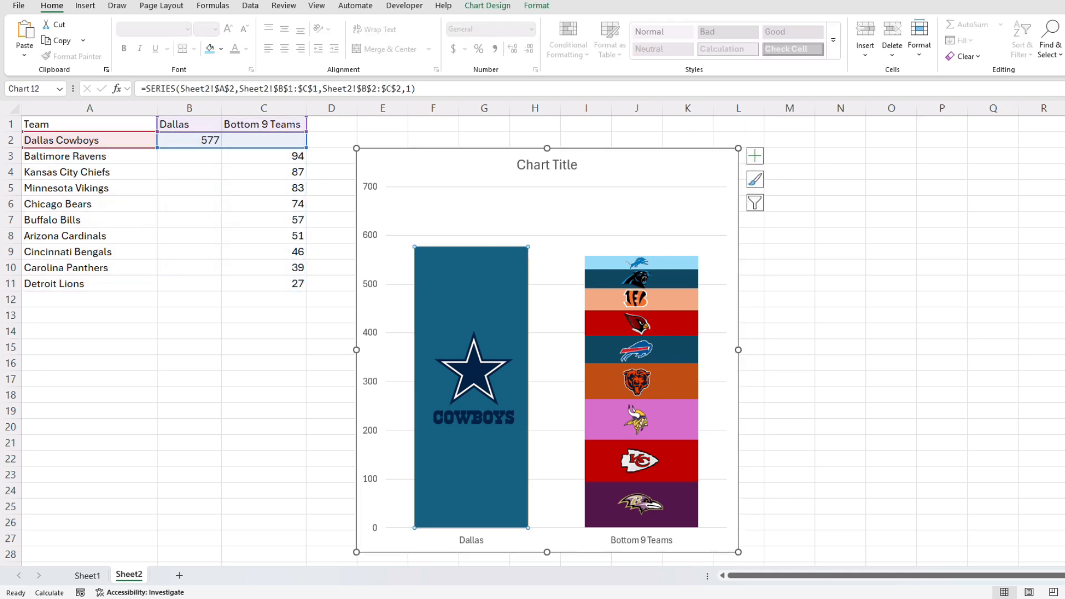
left_click(221, 48)
left_click(211, 167)
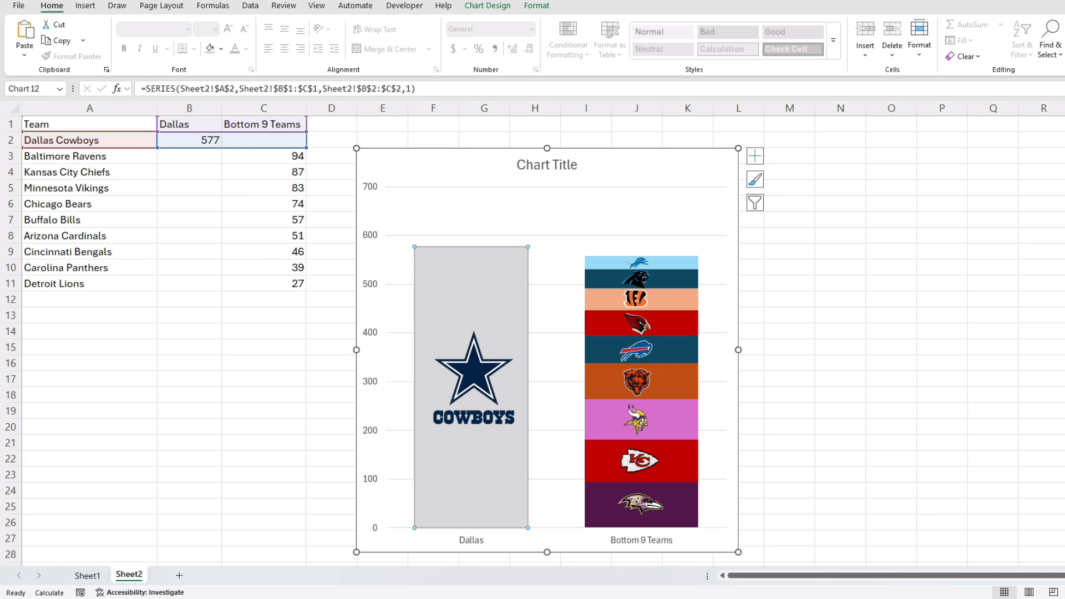
left_click(840, 315)
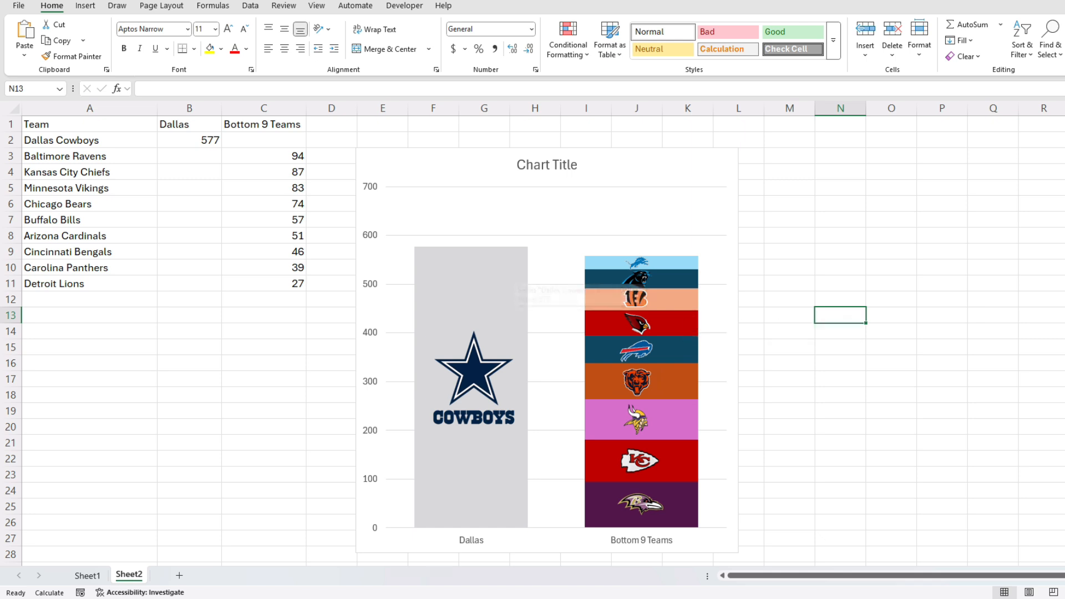
Give the Dallas bar a dark 1½ pt shape outline.
left_click(473, 275)
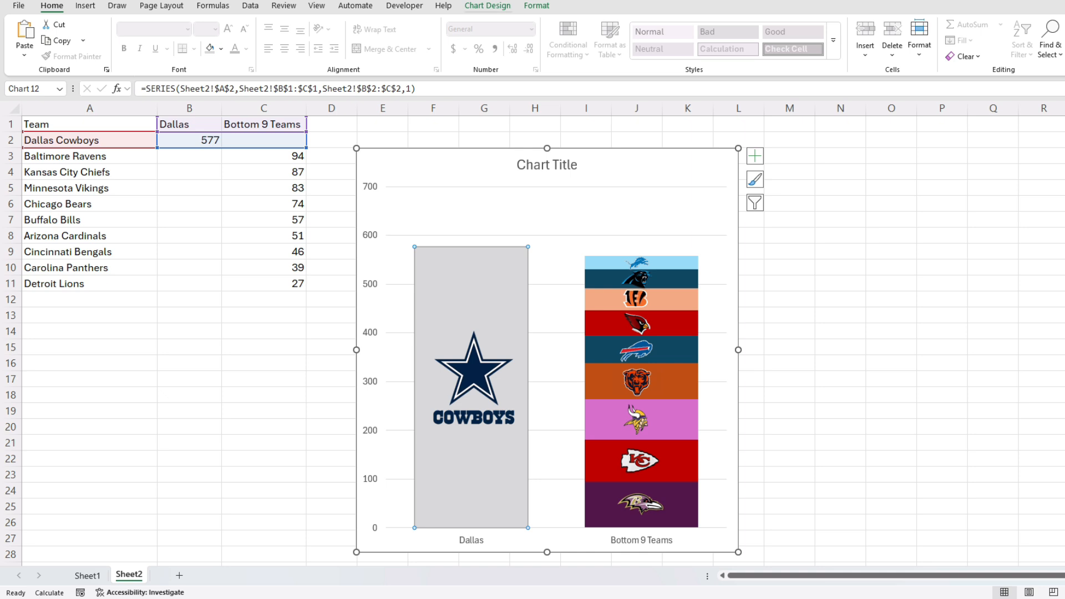
left_click(487, 6)
left_click(536, 6)
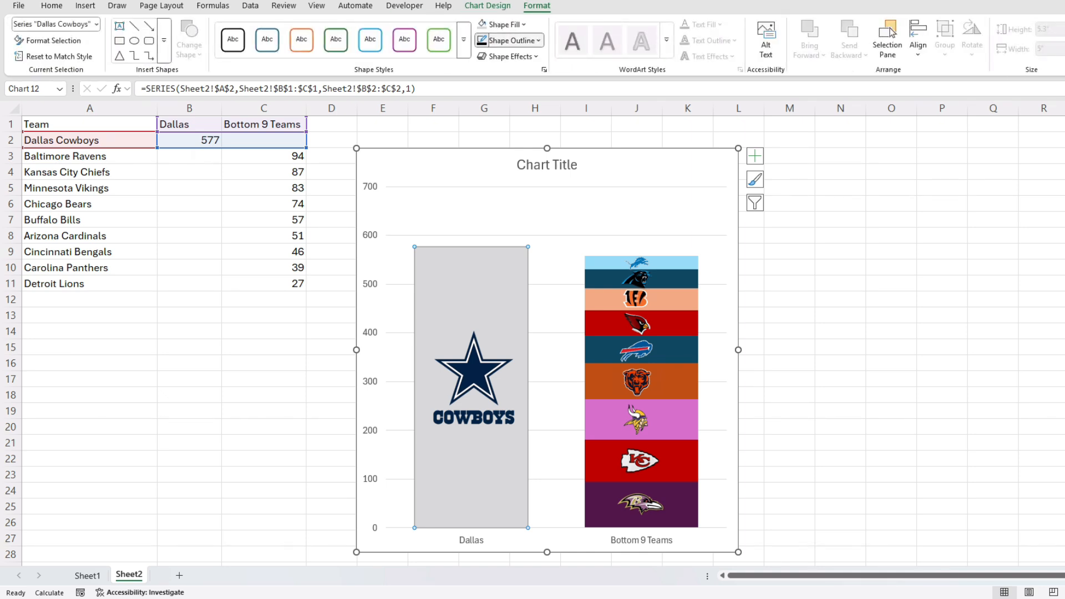
left_click(509, 40)
mouse_move(532, 347)
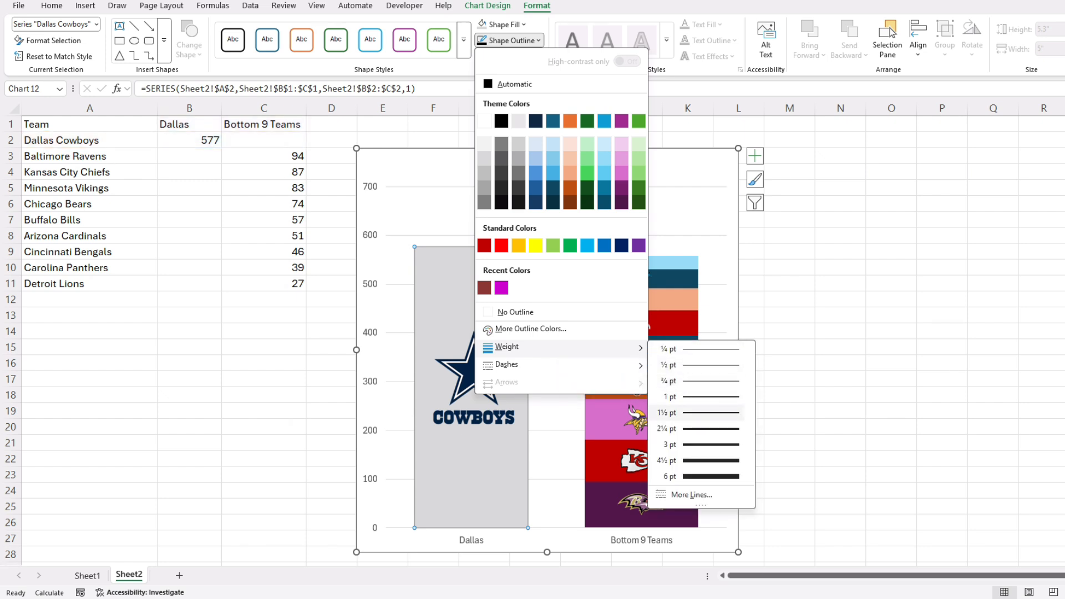
left_click(699, 413)
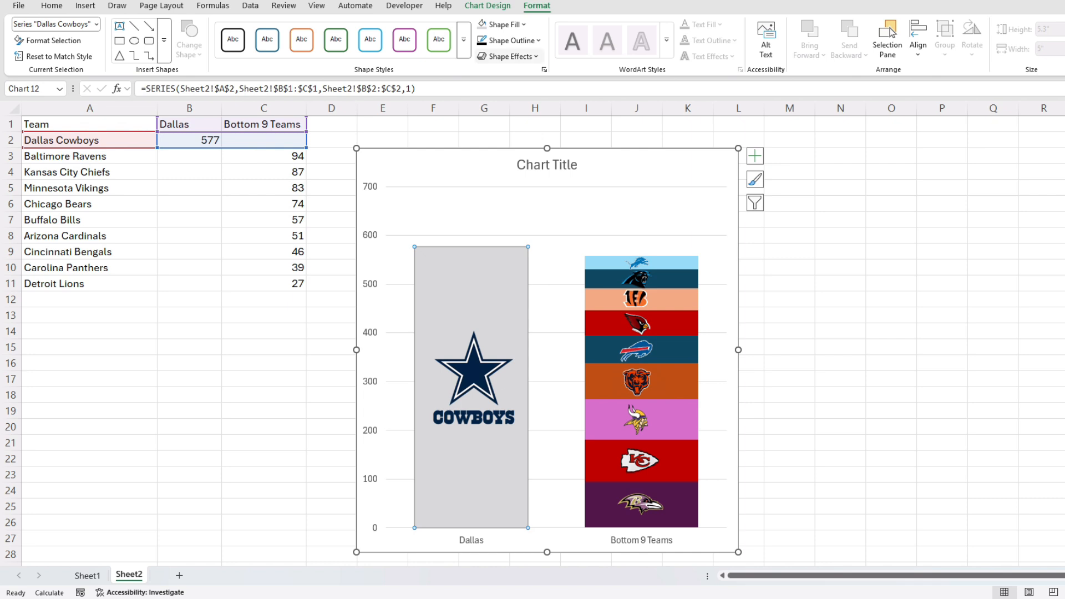
left_click(482, 41)
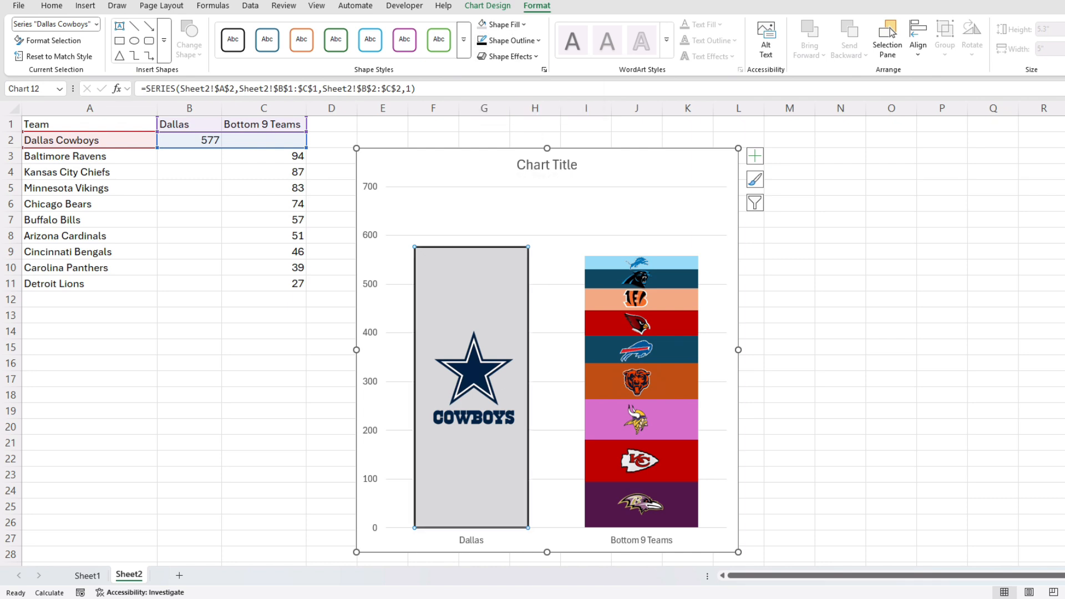
Add dark outlines to the Ravens, Chiefs, Vikings, Bears and Bills segments.
left_click(641, 504)
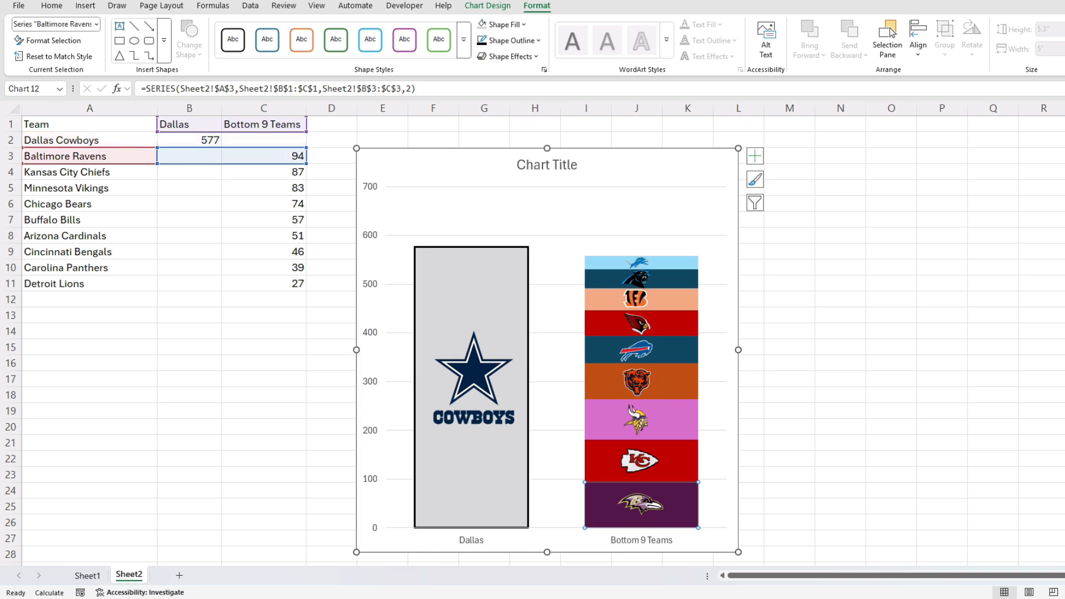
left_click(482, 40)
left_click(641, 461)
left_click(481, 41)
left_click(641, 420)
left_click(481, 40)
left_click(641, 381)
left_click(481, 40)
left_click(641, 350)
left_click(481, 41)
Add dark outlines to the Cardinals, Bengals, Panthers and Lions segments.
left_click(641, 324)
left_click(481, 40)
left_click(605, 299)
left_click(481, 41)
left_click(628, 278)
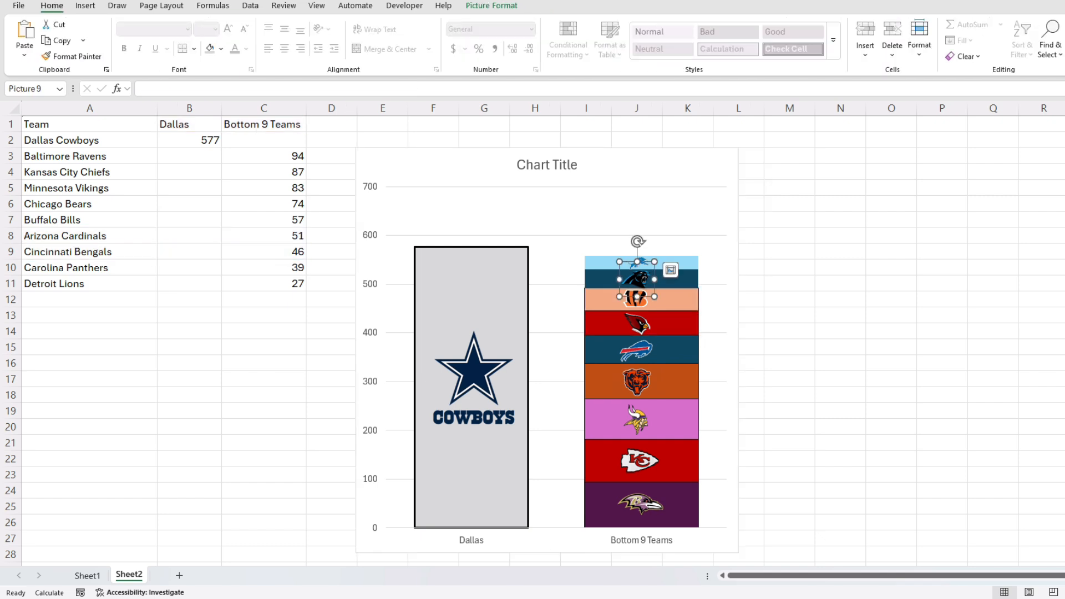
left_click(606, 278)
left_click(488, 6)
left_click(536, 6)
left_click(481, 40)
left_click(641, 262)
left_click(481, 40)
key("Escape")
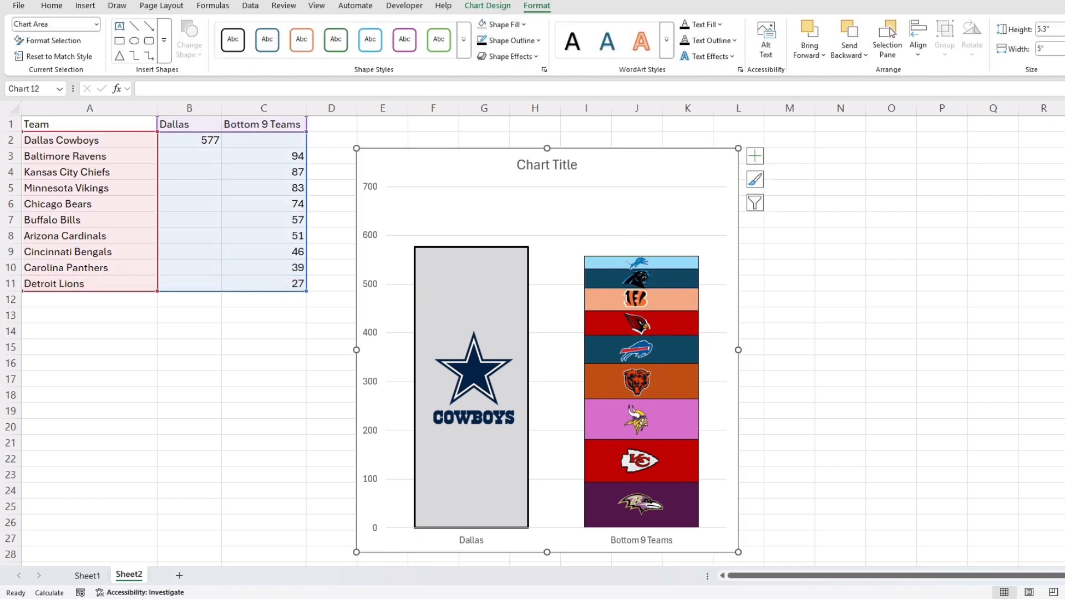
Replace the placeholder chart title with 'Team EBITDA'.
left_click(535, 165)
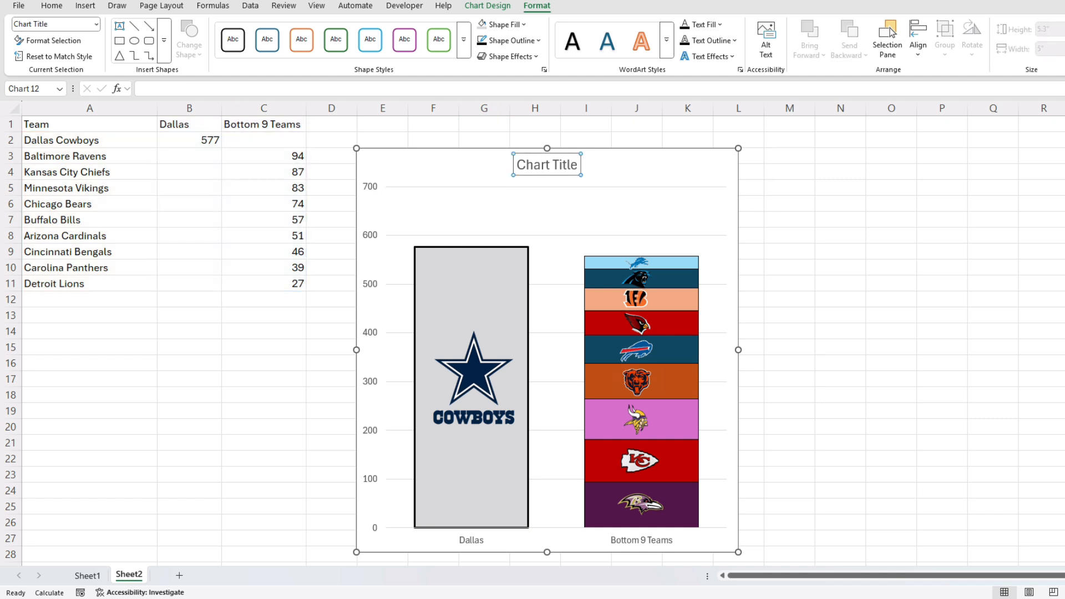
triple_click(535, 165)
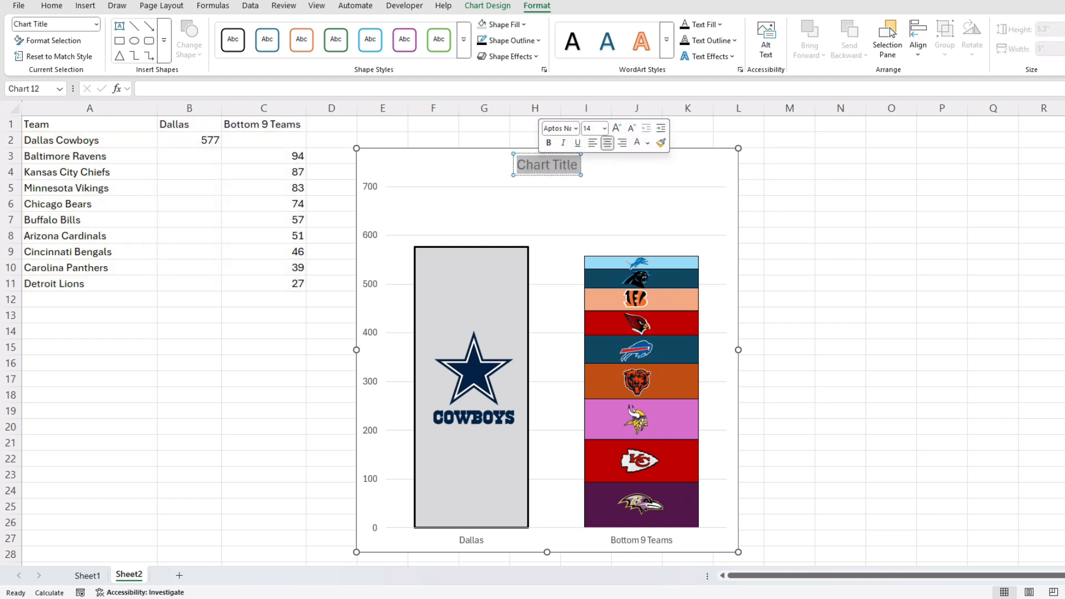
type("Team EBITDA")
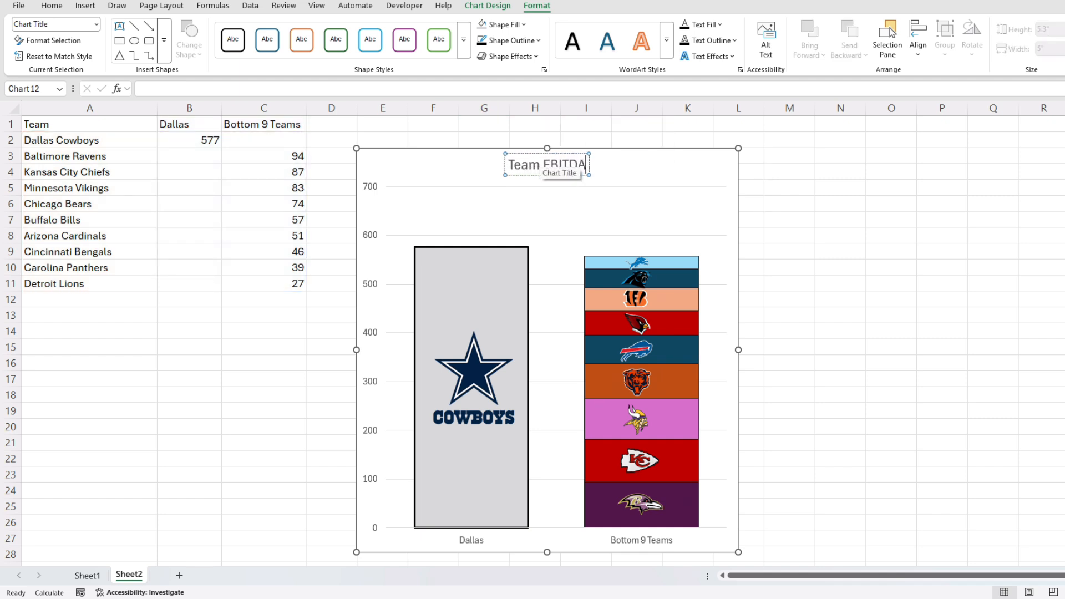
left_click(681, 181)
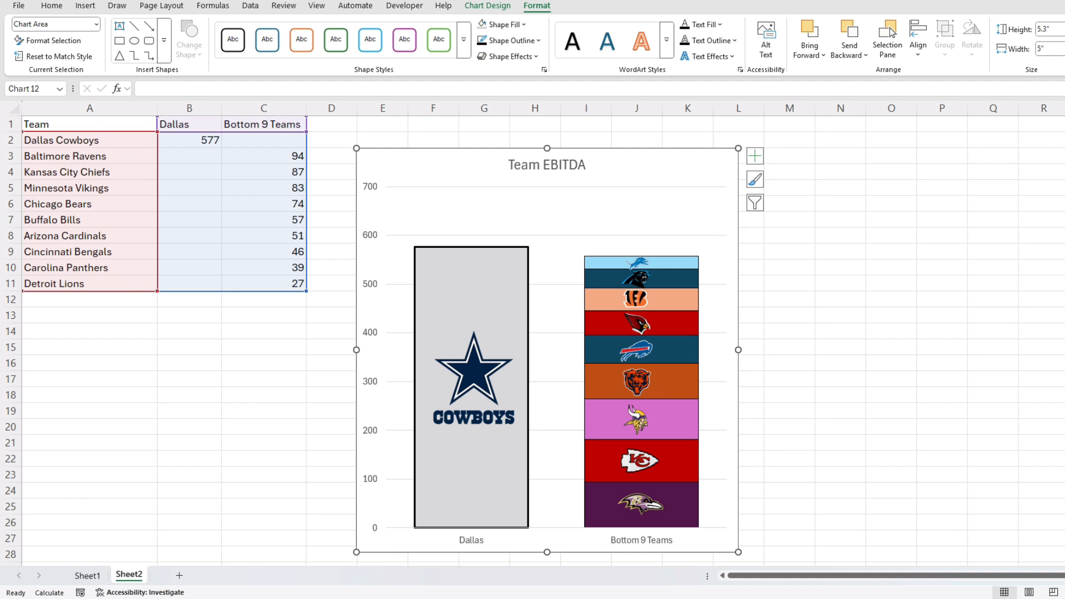
key("alt+h")
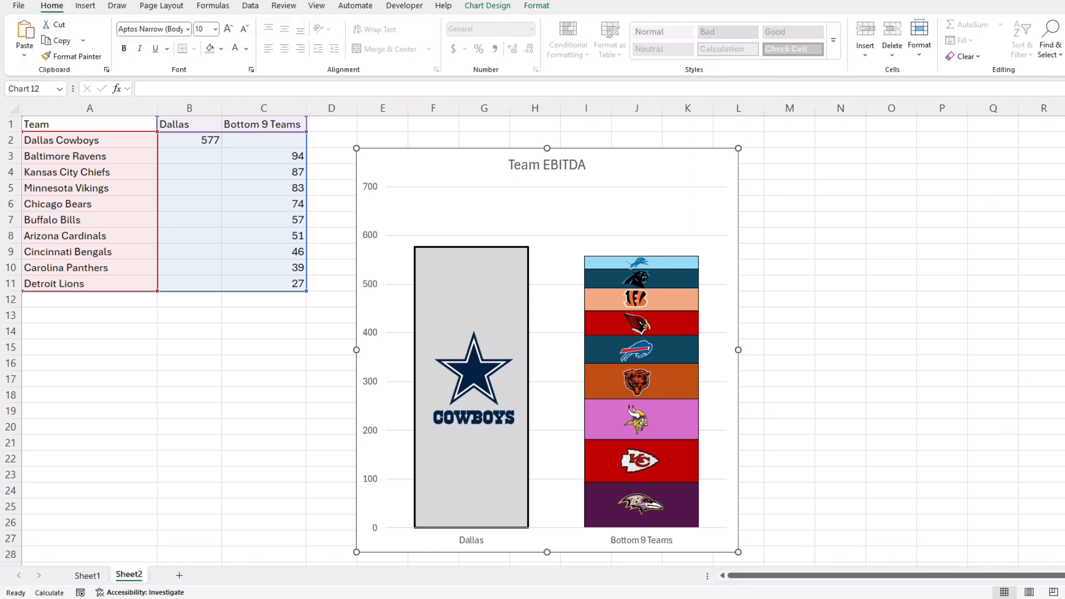
Test-move the chart away from its logos, undo it, and open the Selection Pane.
left_click(484, 165)
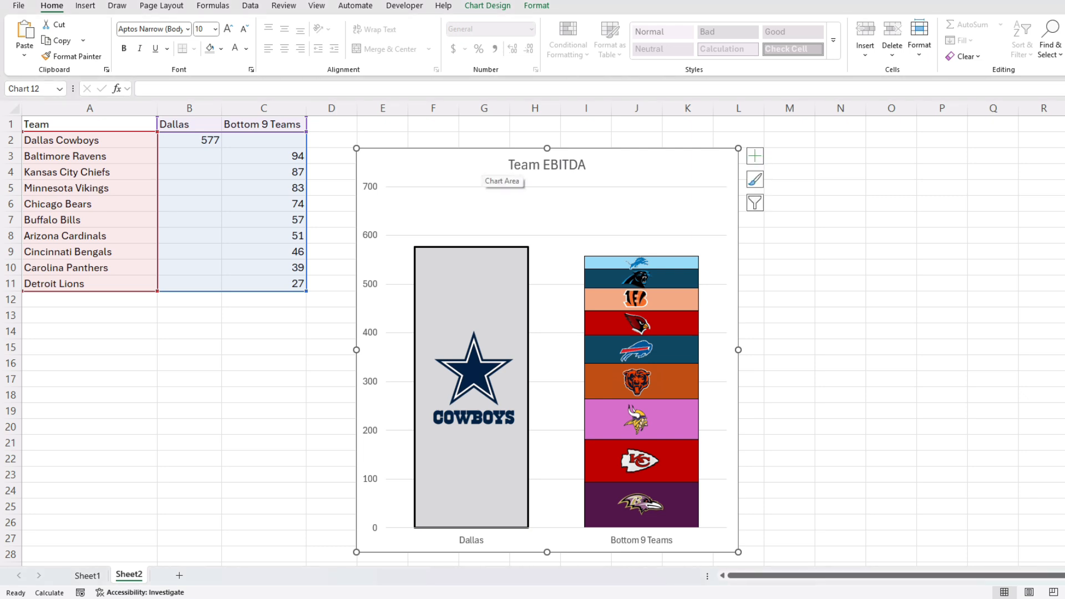
left_click_drag(484, 165, 644, 184)
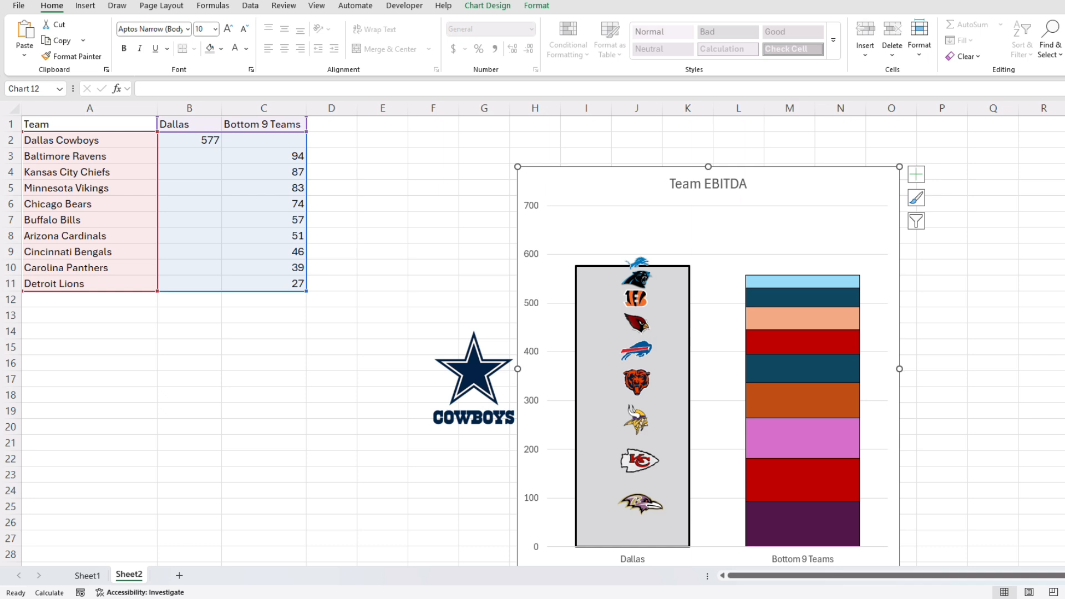
key("ctrl+z")
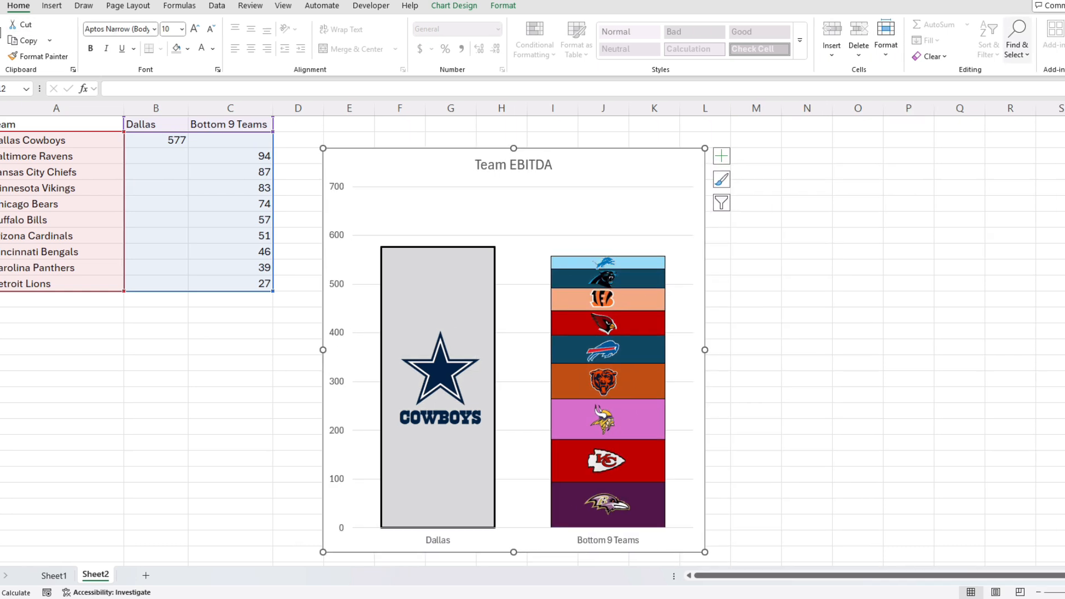
left_click(938, 47)
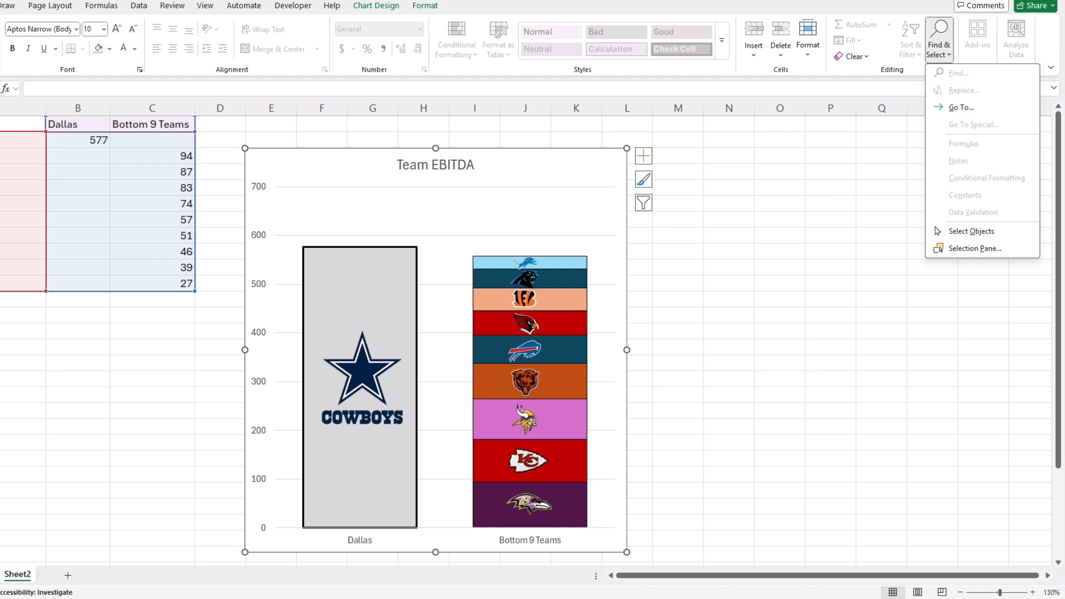
left_click(974, 248)
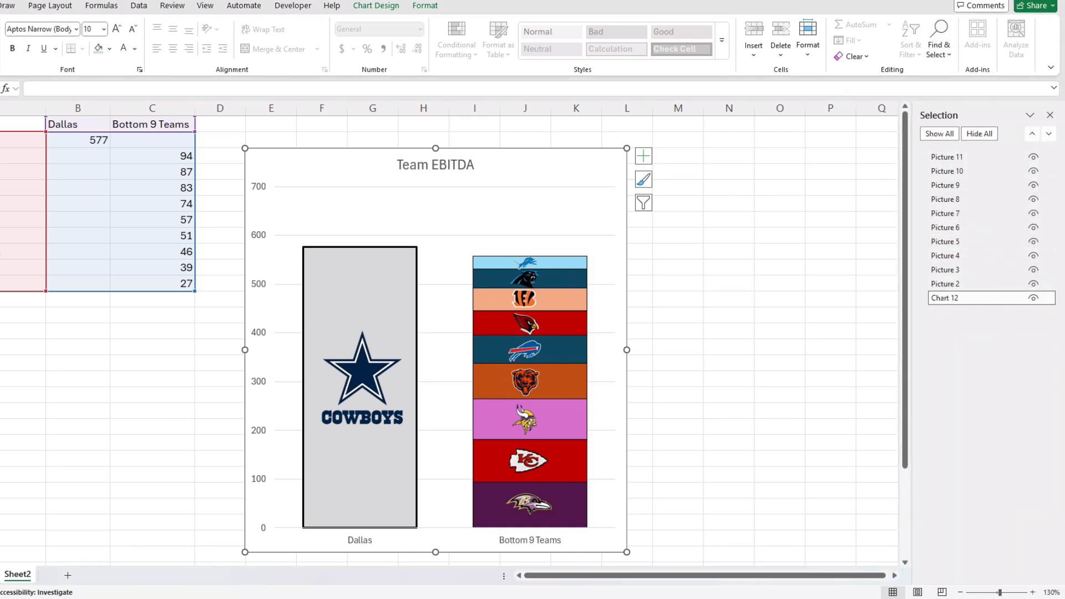
Check the logo pictures in the Selection Pane, ending with Chart 12 selected.
left_click(965, 171)
left_click(964, 199)
left_click(964, 214)
left_click(965, 241)
left_click(965, 270)
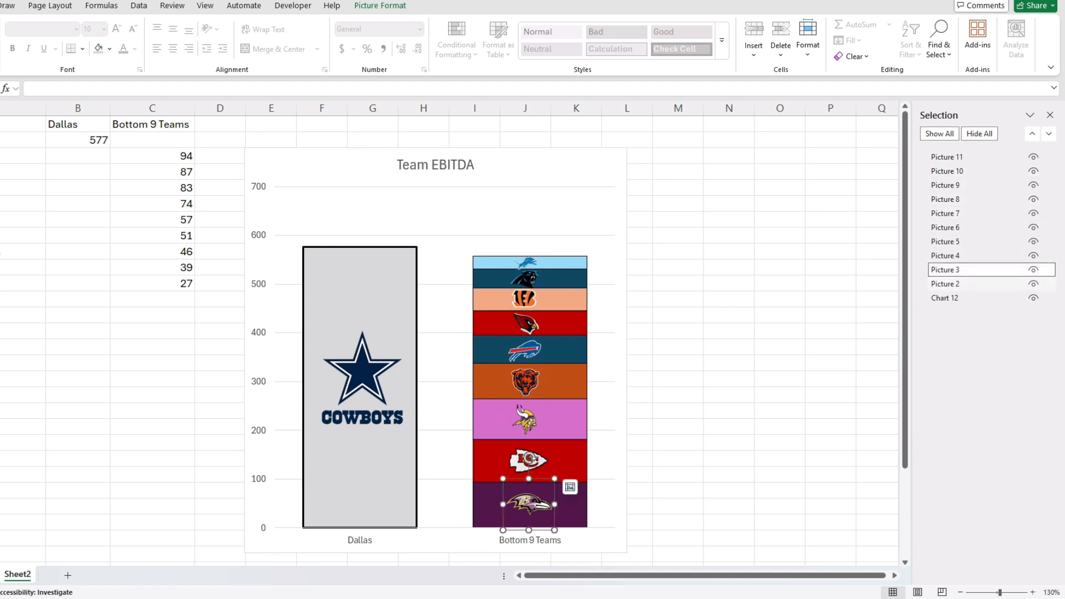
left_click(965, 283)
left_click(965, 298)
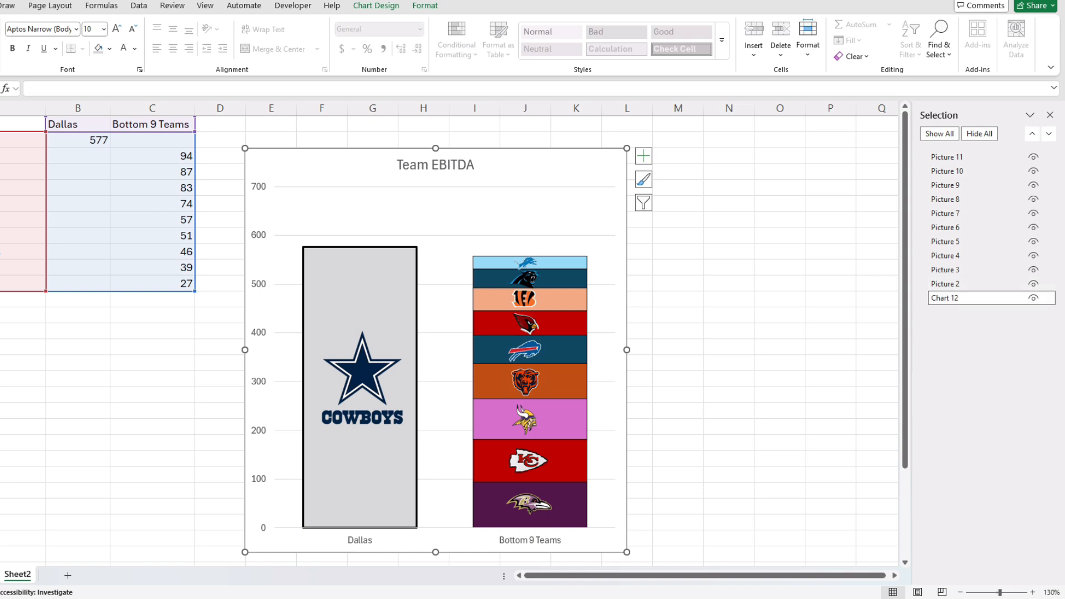
Add Picture 2 through Picture 11 to the Chart 12 selection.
left_click(964, 283, "ctrl")
left_click(965, 270, "ctrl")
left_click(965, 256, "ctrl")
left_click(964, 241, "ctrl")
left_click(965, 227, "ctrl")
left_click(965, 213, "ctrl")
left_click(965, 199, "ctrl")
left_click(964, 185, "ctrl")
left_click(964, 171, "ctrl")
left_click(965, 157, "ctrl")
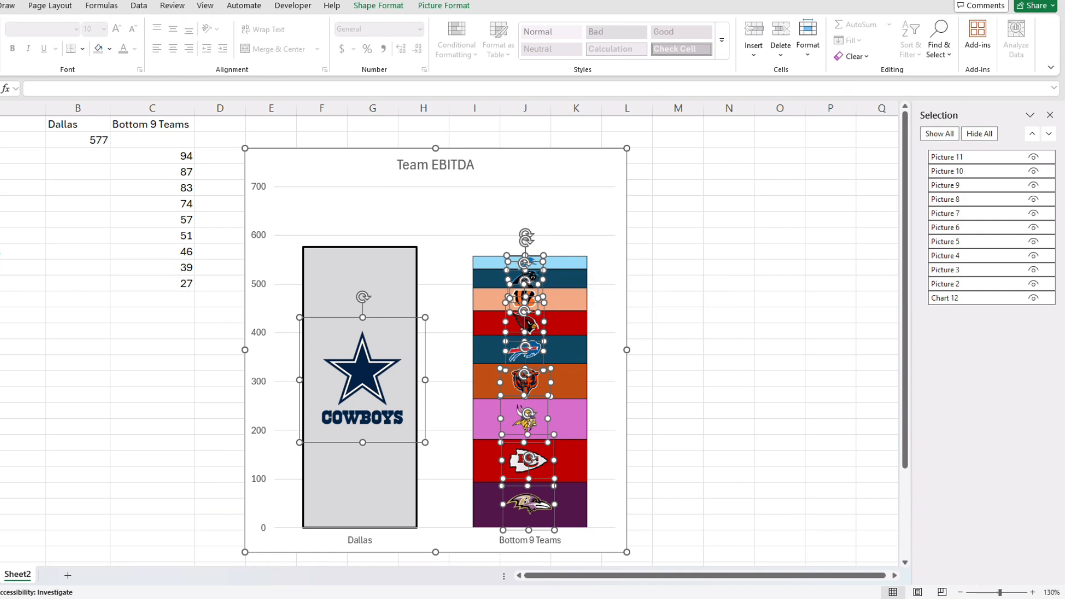
Group the selected chart and logo pictures into Group 24.
right_click(386, 361)
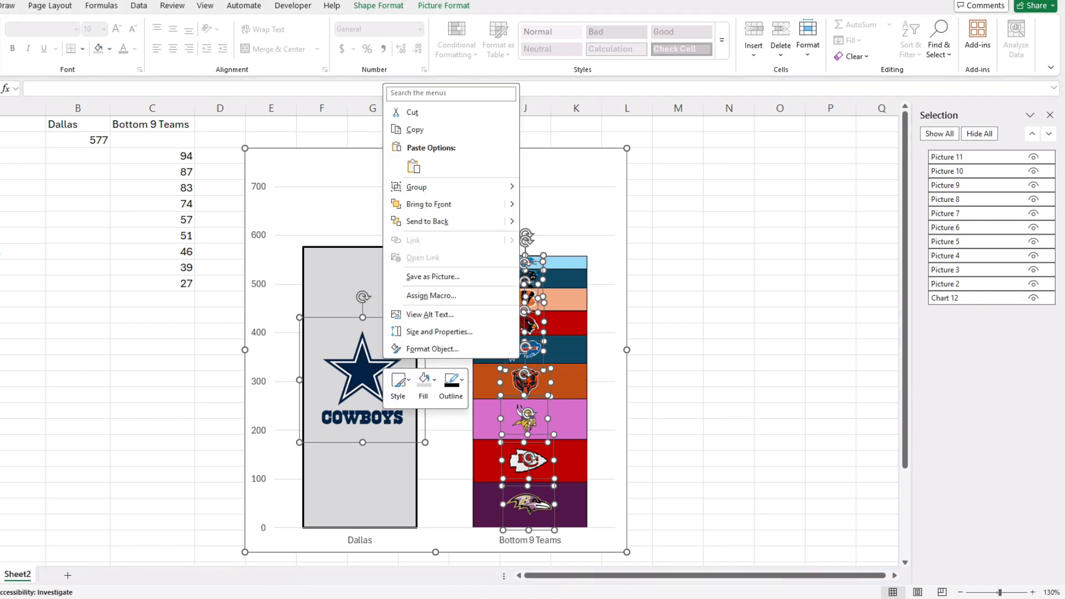
mouse_move(443, 186)
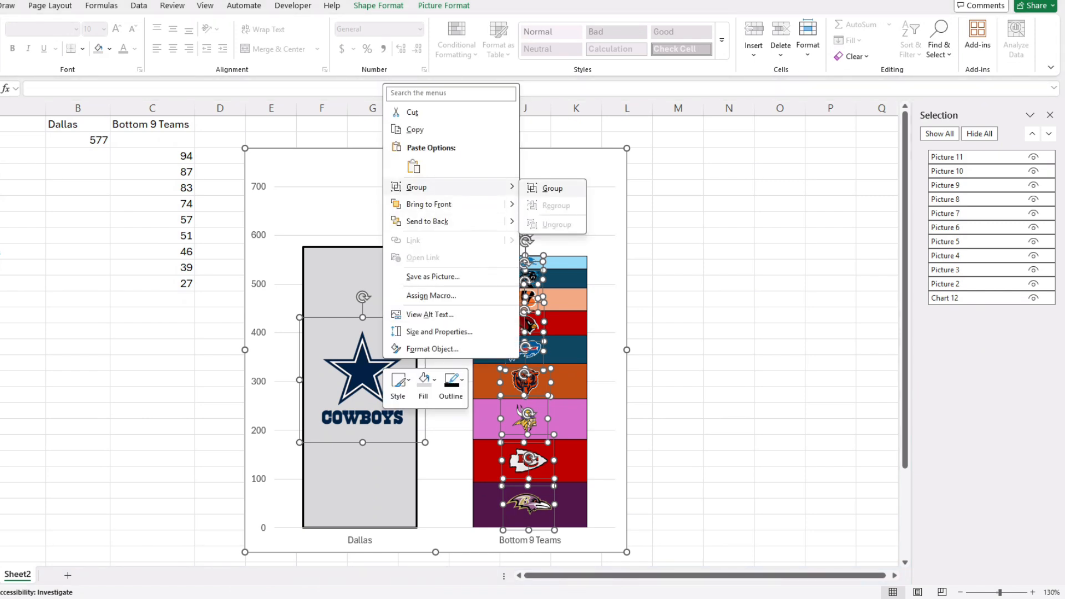
left_click(549, 187)
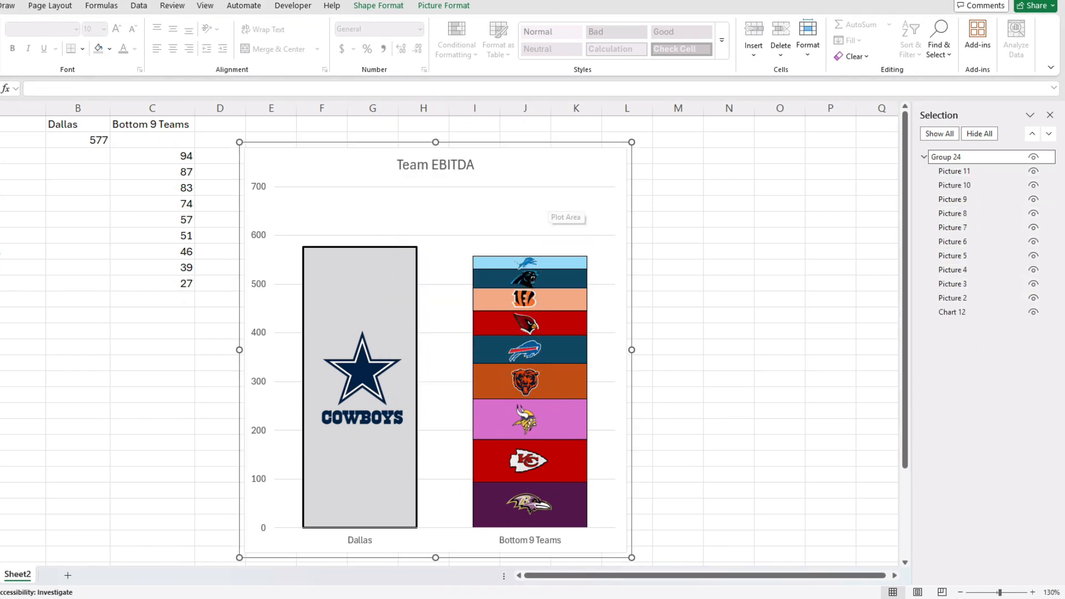
Test-drag Group 24 to confirm the logos move with the chart, then undo.
left_click(499, 213)
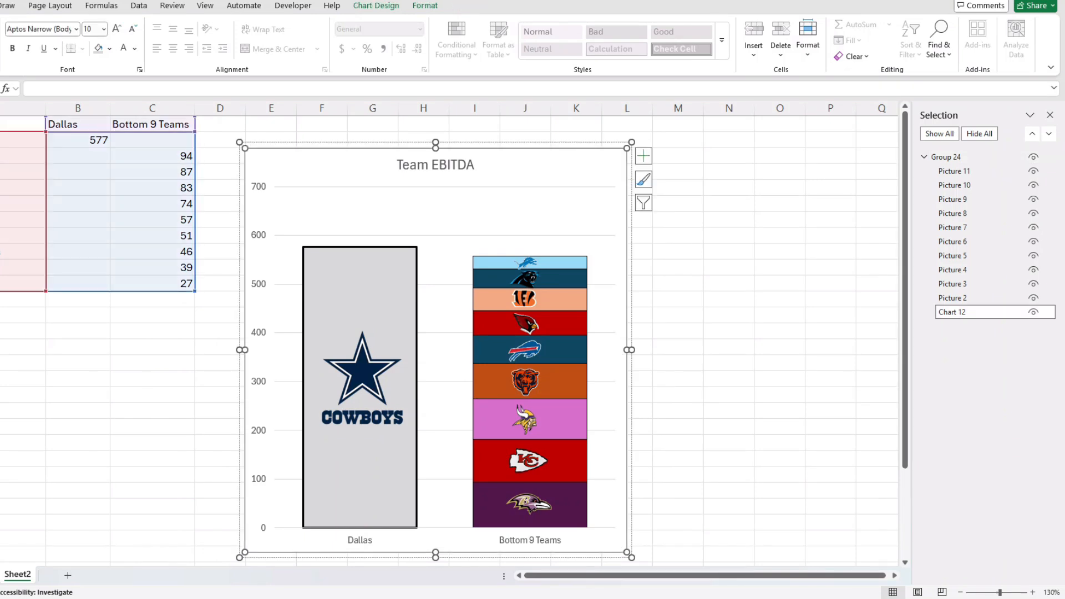
key("Escape")
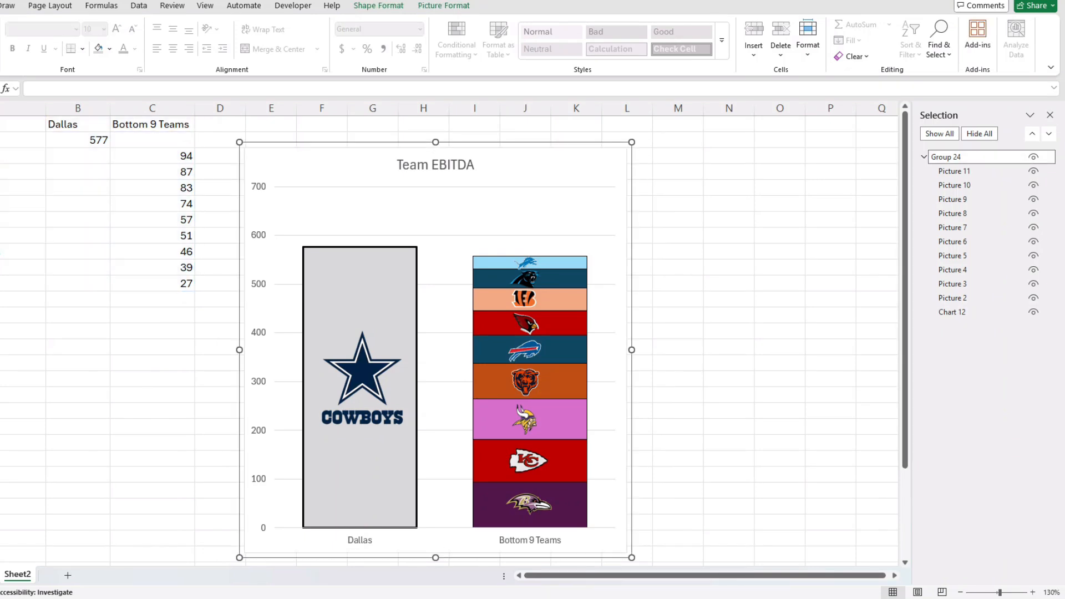
left_click_drag(499, 213, 736, 229)
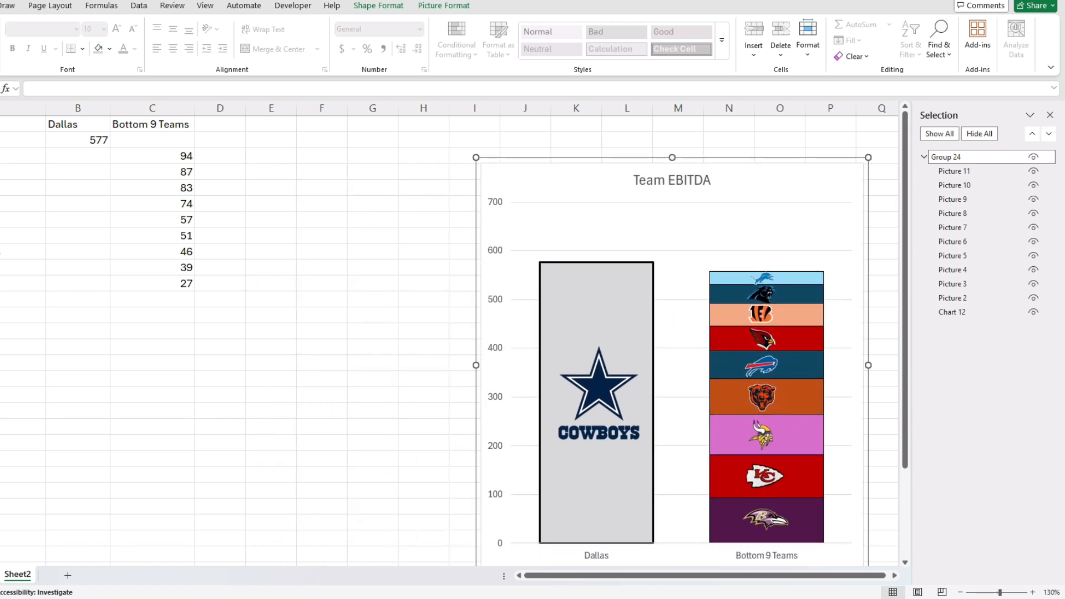
key("ctrl+z")
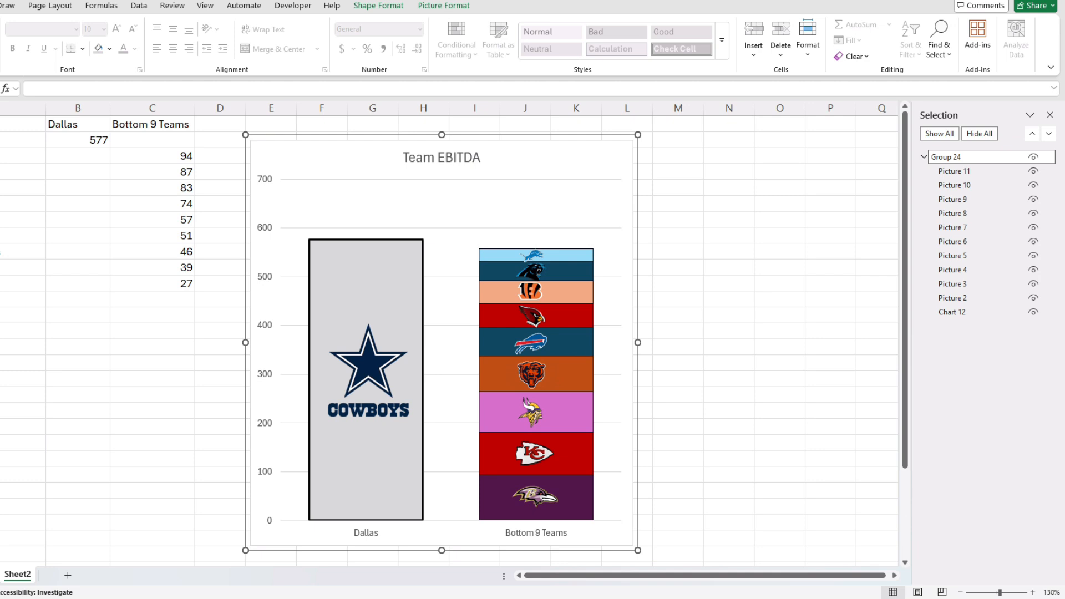
key("alt+Tab")
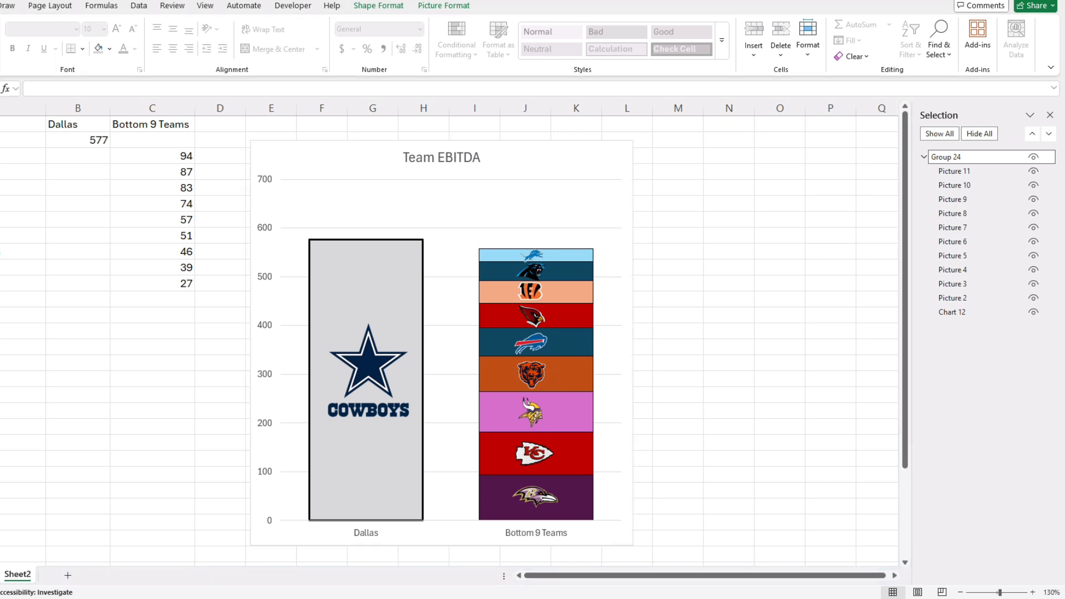